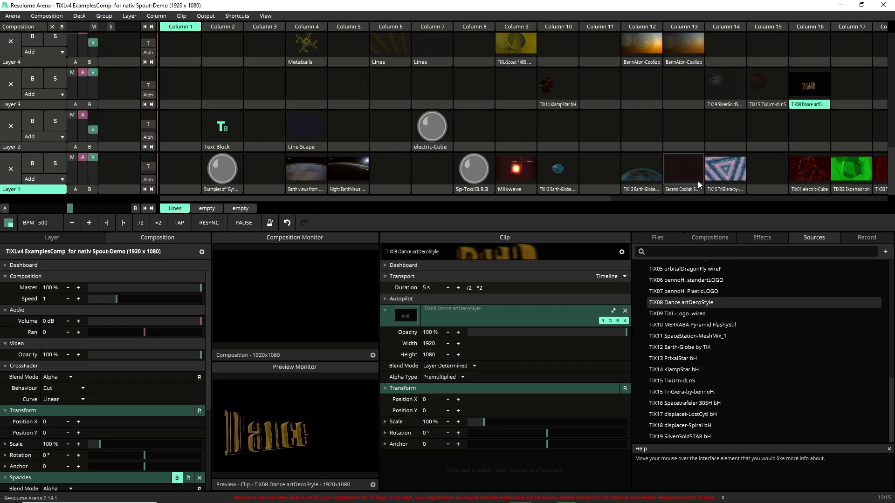
# Step: Trigger the TiX12 Earth-Globe clip in column 12 of Layer 1, and shrink the maximized window to reveal the other applications
pyautogui.click(639, 173)
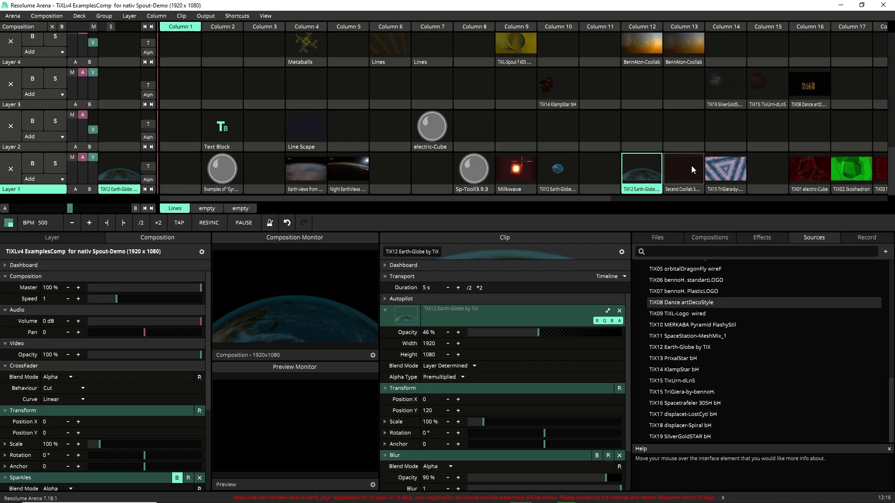
pyautogui.doubleClick(771, 4)
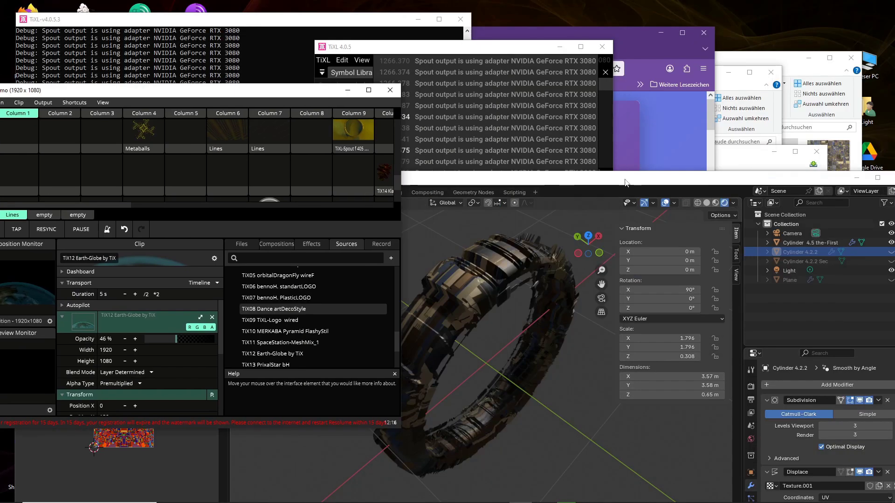
# Step: Switch to Blender and examine the Wavefront (.obj) export settings for the displacement torus, leaving without exporting
pyautogui.moveTo(626, 182); pyautogui.dragTo(622, 27)
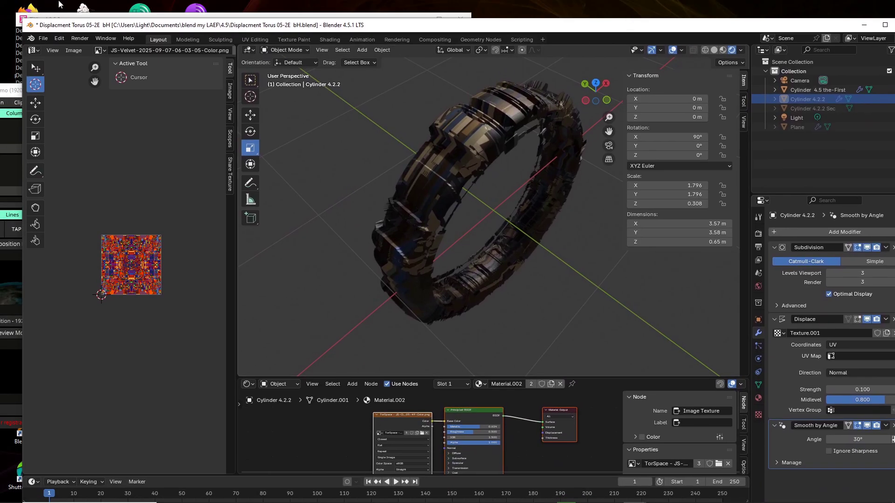
pyautogui.click(38, 40)
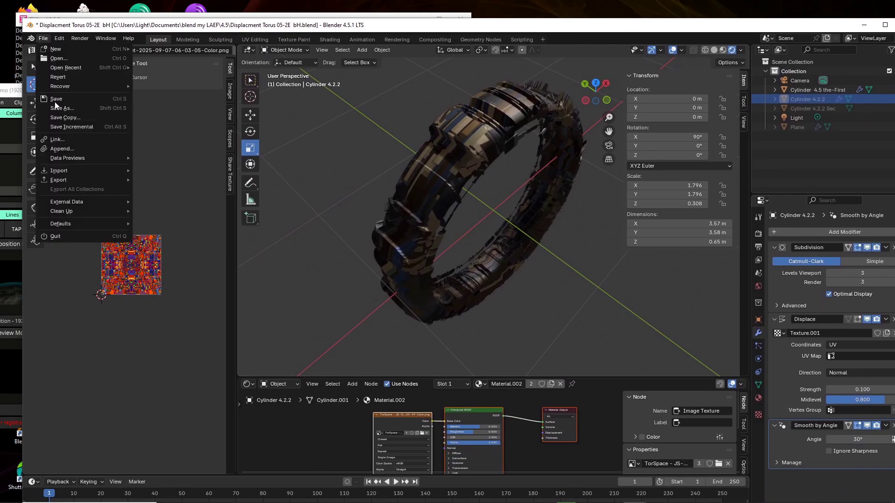
pyautogui.moveTo(75, 202)
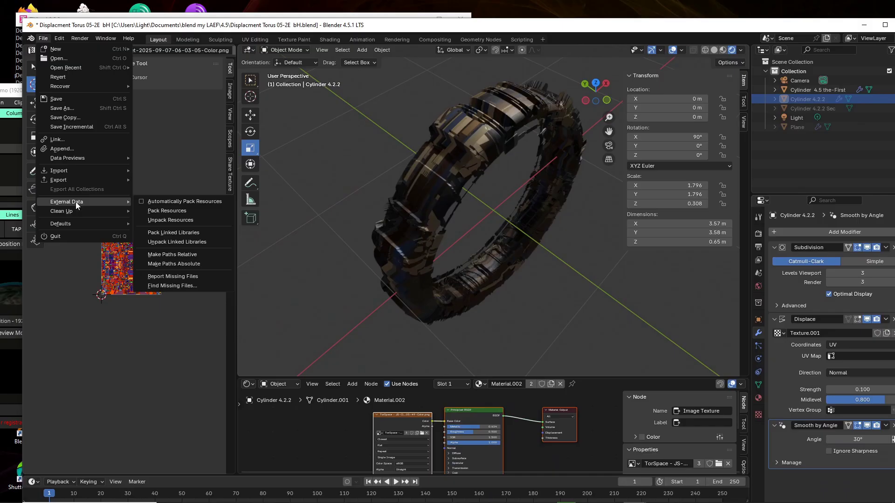
pyautogui.moveTo(73, 181)
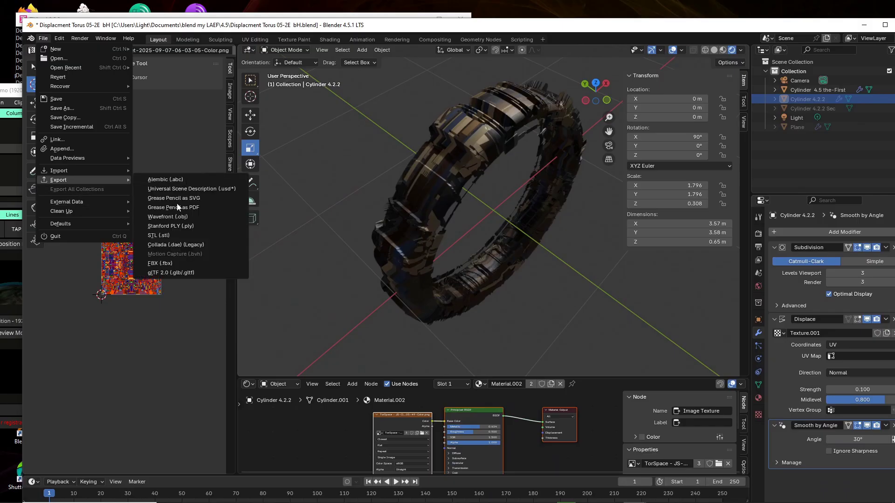
pyautogui.click(179, 216)
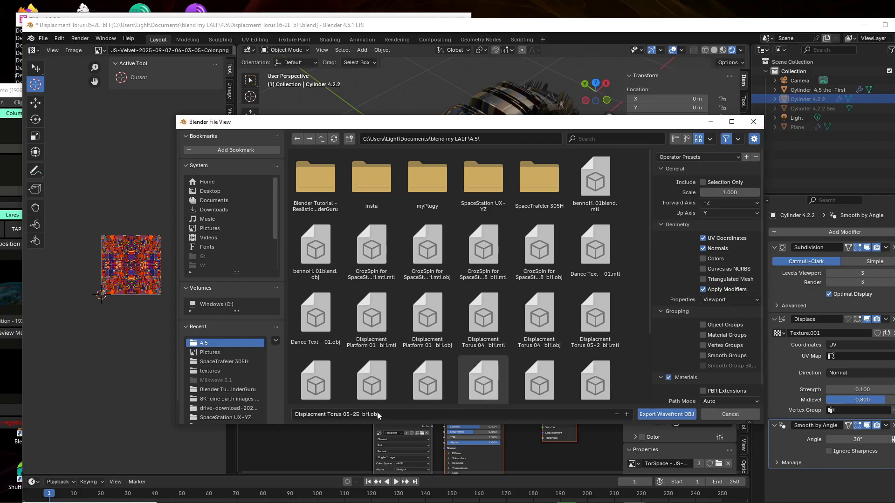
pyautogui.click(753, 122)
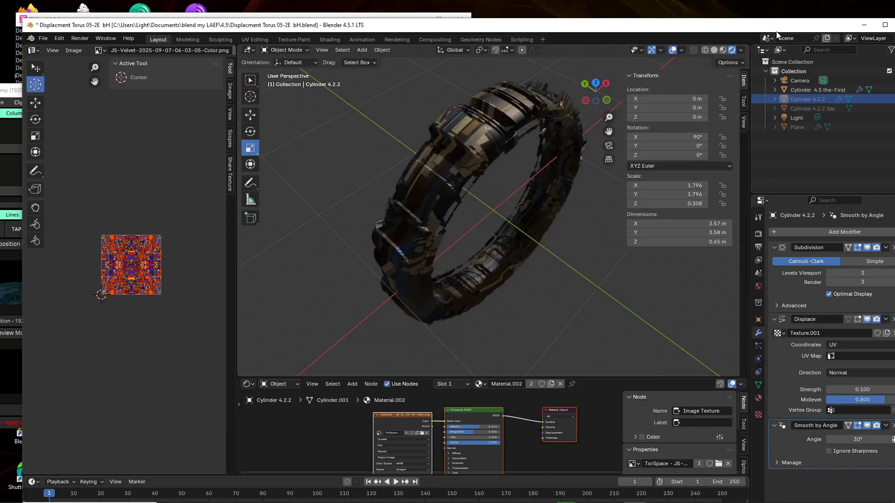
# Step: Move the Blender window out of the way and switch to TiXL, maximizing its window
pyautogui.doubleClick(781, 26)
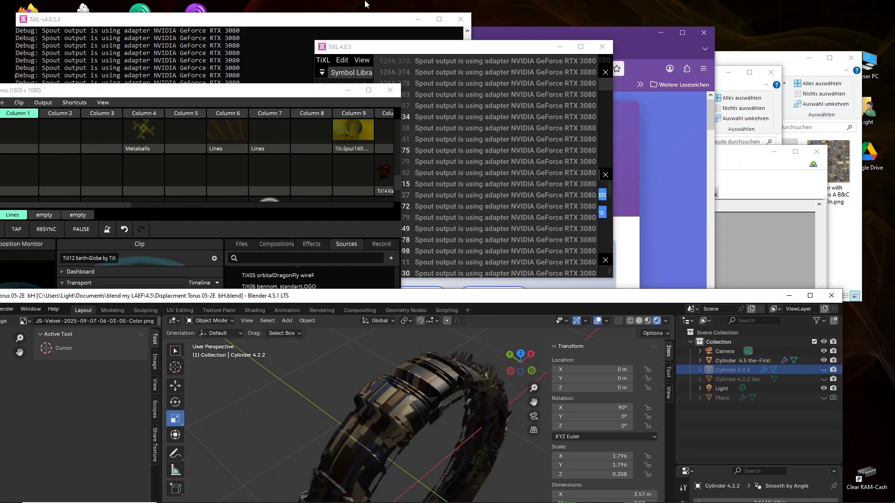
pyautogui.click(576, 45)
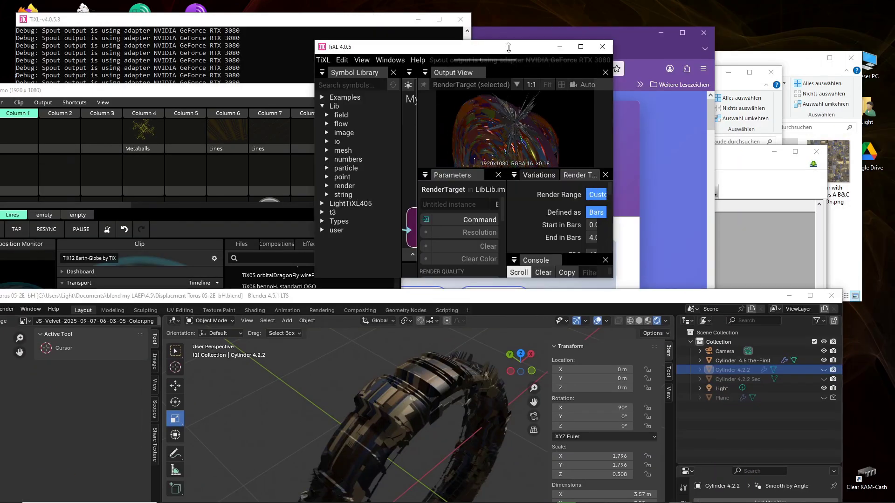
pyautogui.click(579, 46)
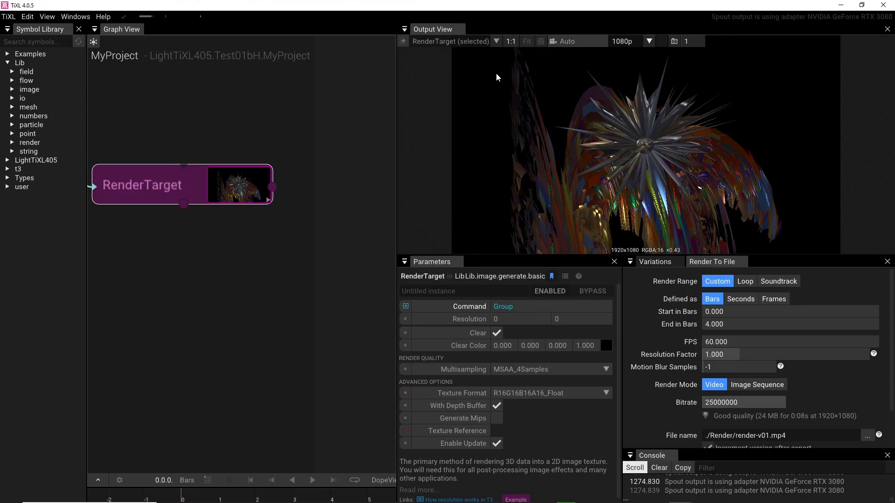
# Step: Add a LoadObj operator in an empty area of the MyProject graph by searching for "obj"
pyautogui.click(345, 252)
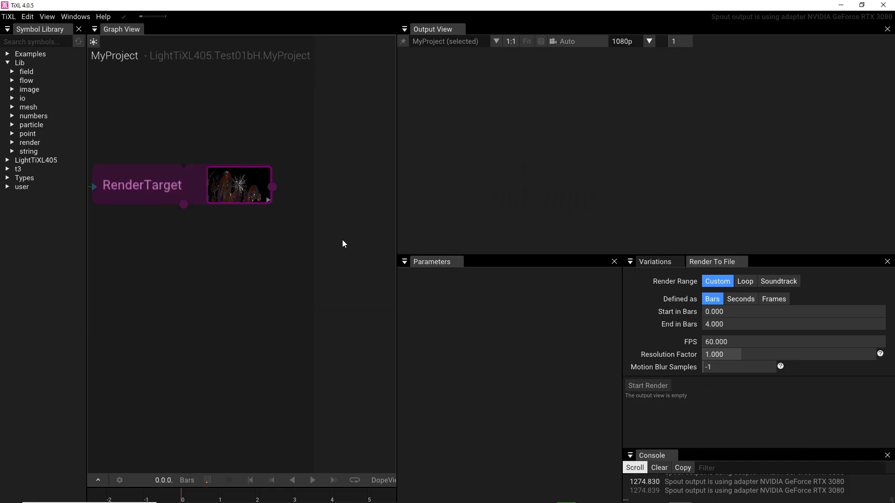
pyautogui.doubleClick(342, 239)
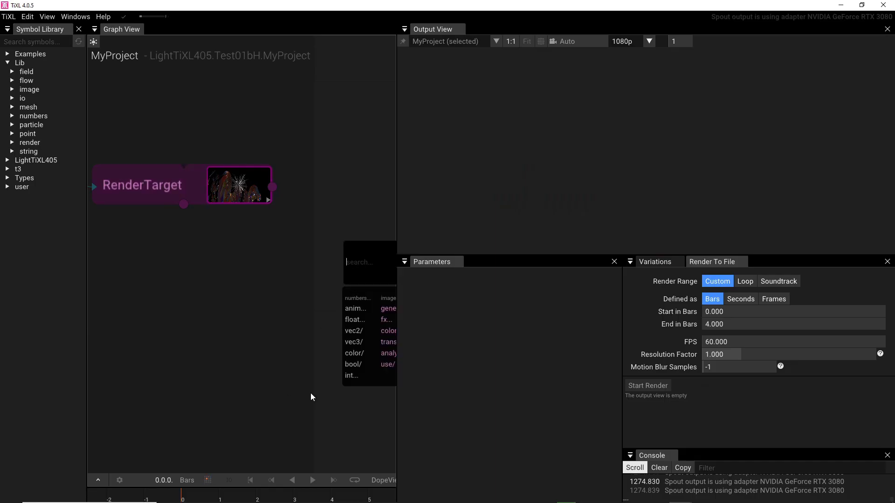
pyautogui.moveTo(310, 393); pyautogui.dragTo(69, 343)
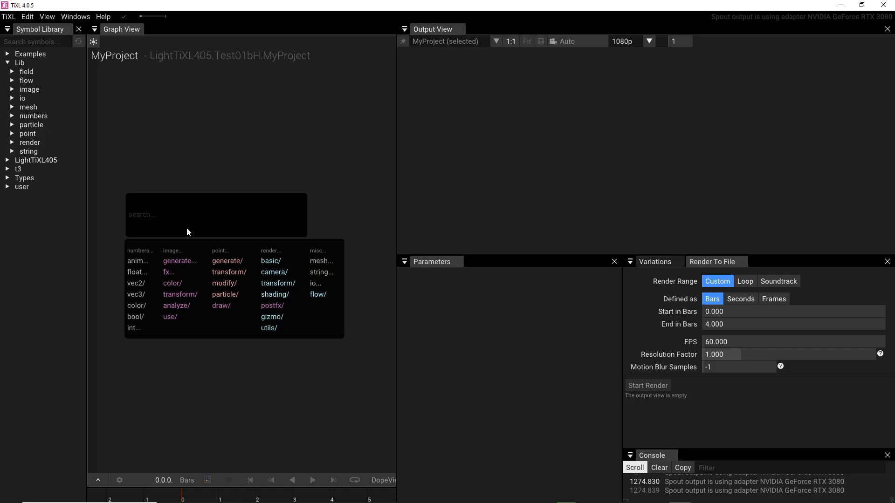
pyautogui.write('o')
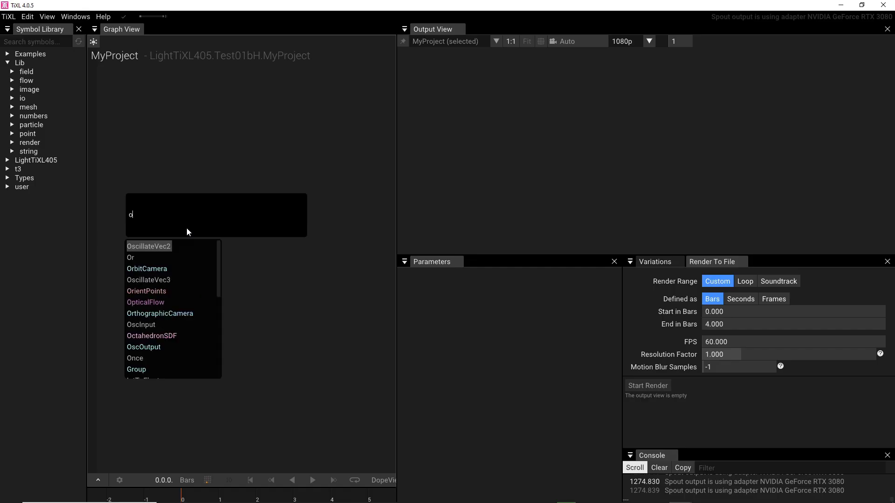
pyautogui.write('bj')
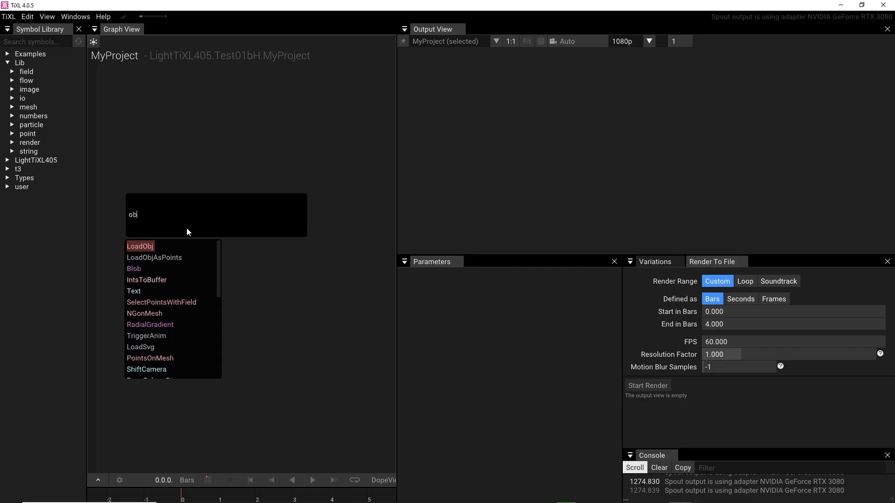
pyautogui.click(136, 248)
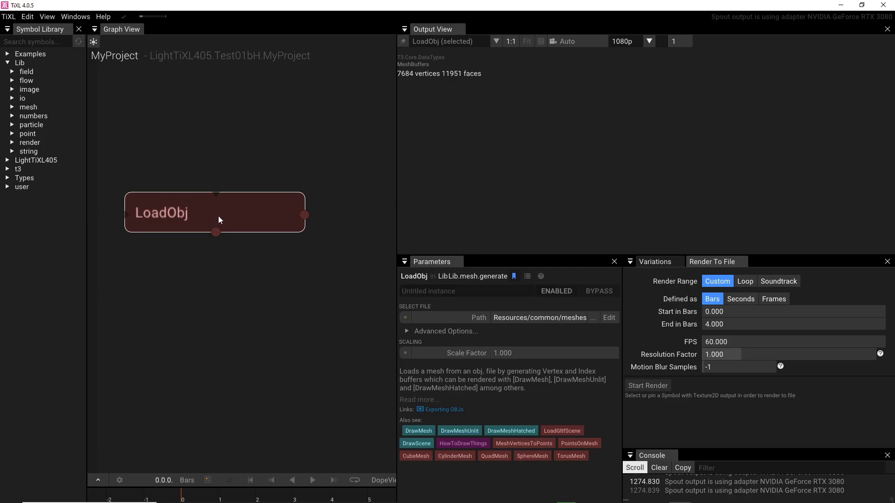
# Step: Load bennoH. 01blend.obj from the project's -obj folder into the LoadObj operator
pyautogui.click(594, 318)
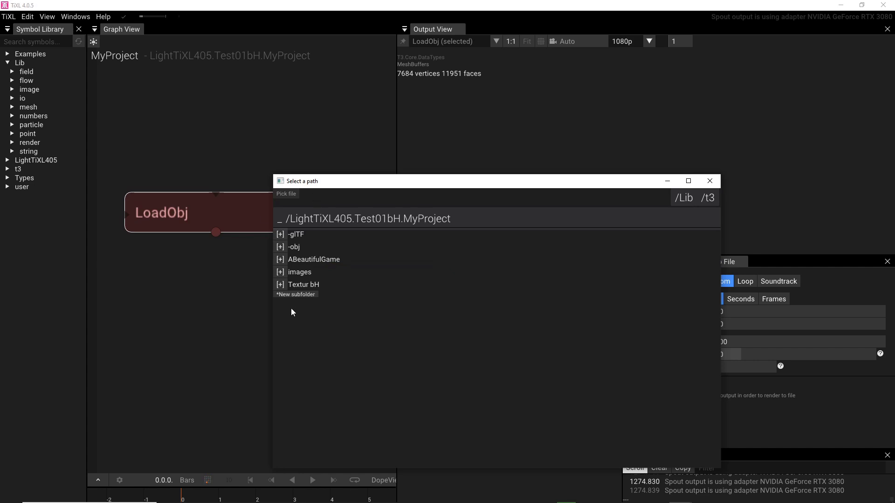
pyautogui.click(301, 249)
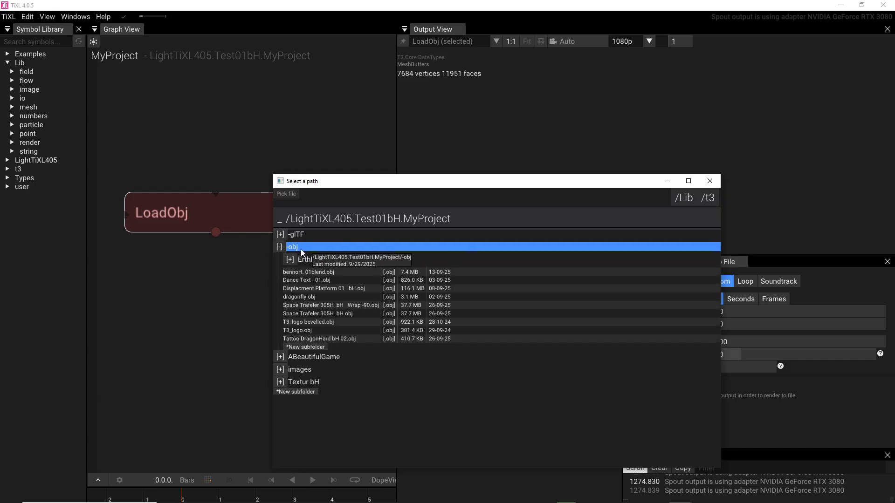
pyautogui.click(294, 274)
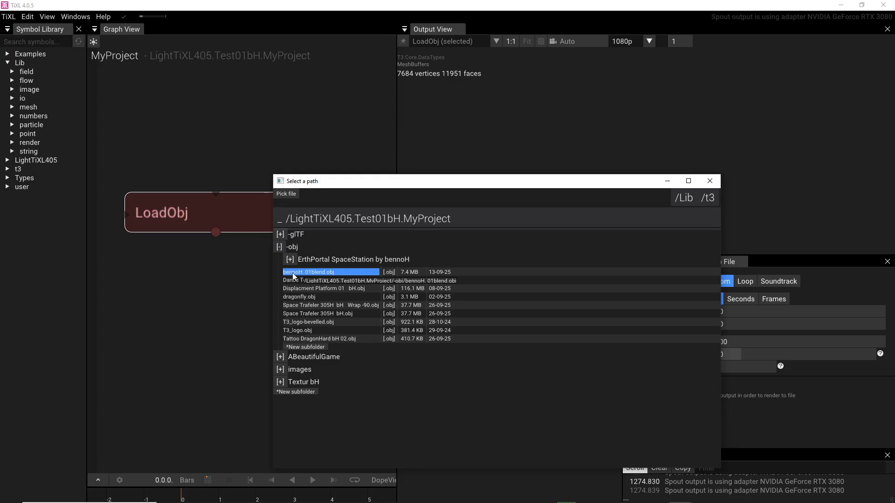
pyautogui.click(224, 276)
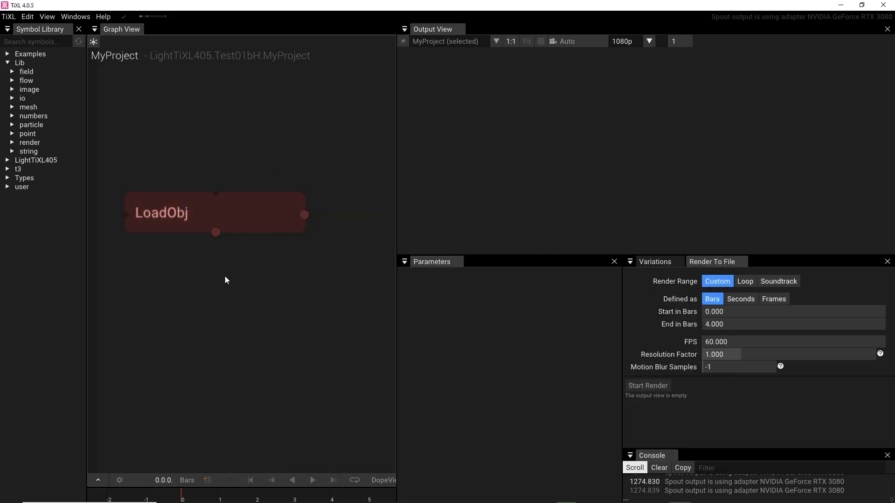
# Step: Connect a new DrawMesh operator to the LoadObj output
pyautogui.click(250, 221)
pyautogui.moveTo(305, 214); pyautogui.dragTo(349, 214)
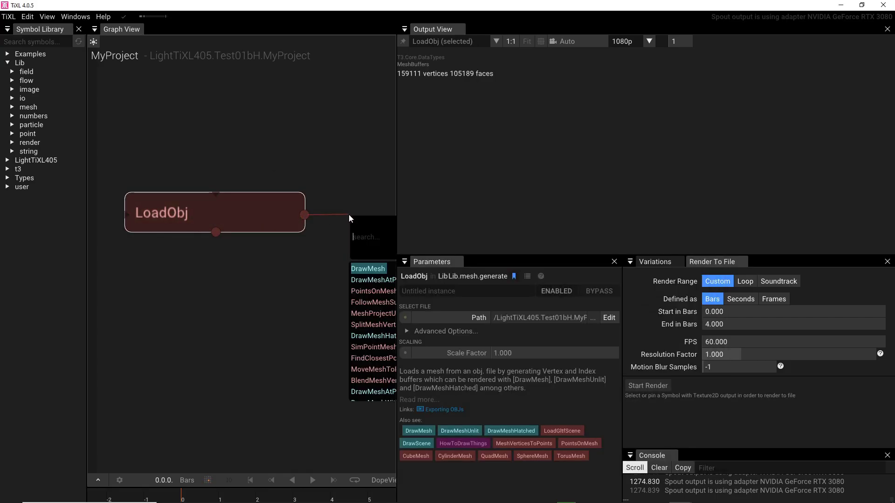
pyautogui.click(361, 269)
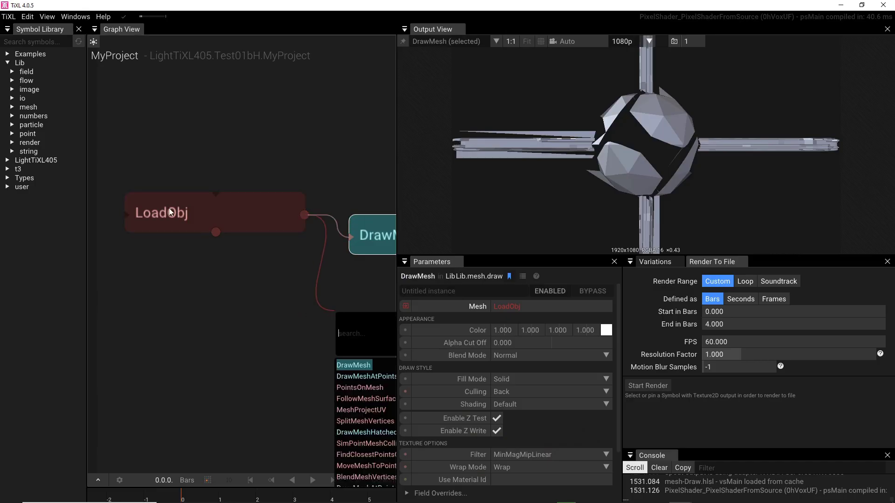
# Step: Select the LoadObj operator, close the leftover file picker hidden behind the TiXL window, and return TiXL to full size
pyautogui.click(261, 212)
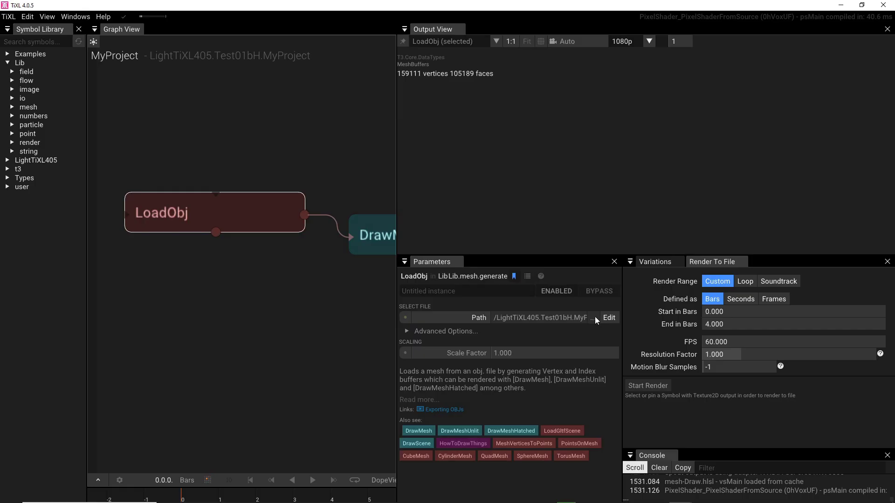
pyautogui.doubleClick(708, 4)
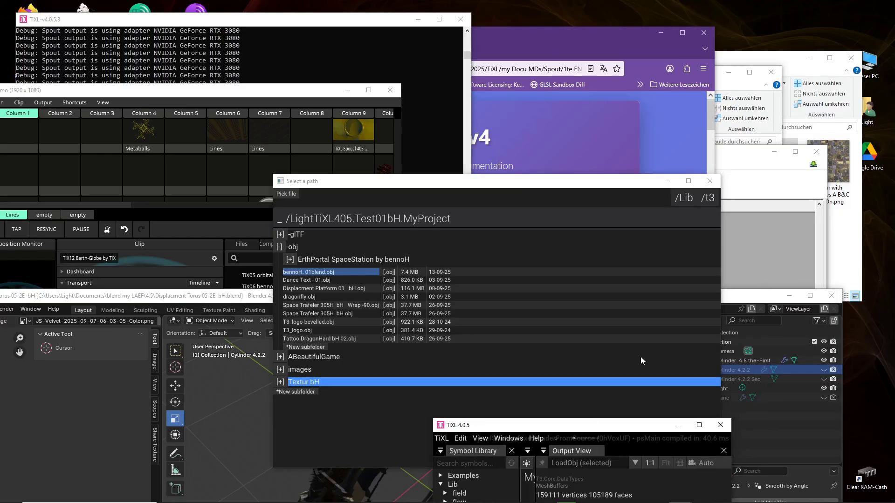
pyautogui.click(710, 181)
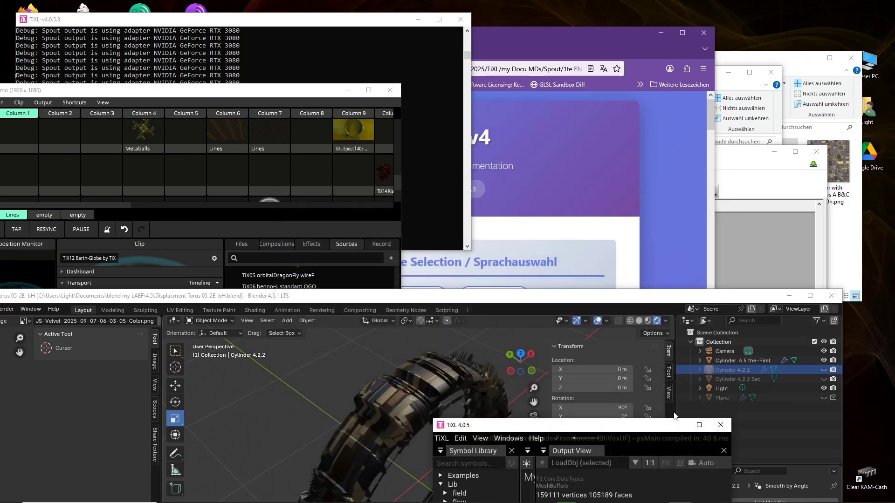
pyautogui.click(700, 425)
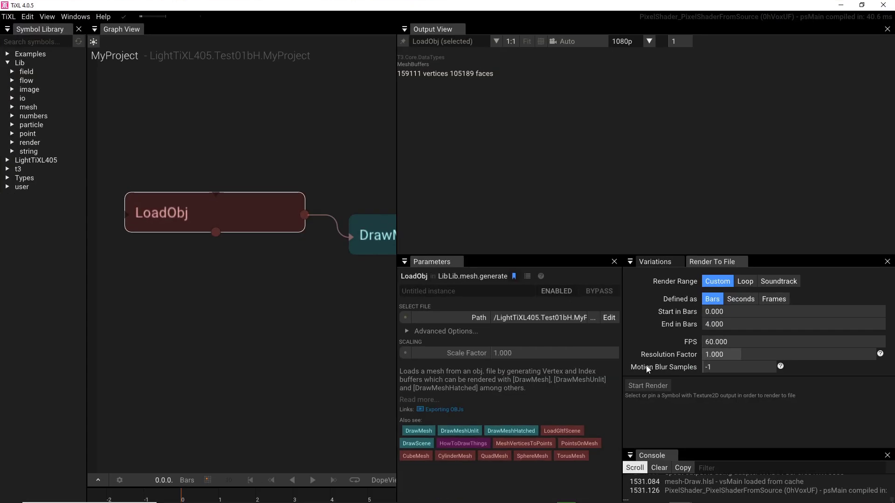
# Step: Set the LoadObj file path to Dance Text - 01.obj from the project's -obj folder and close the file picker
pyautogui.click(593, 317)
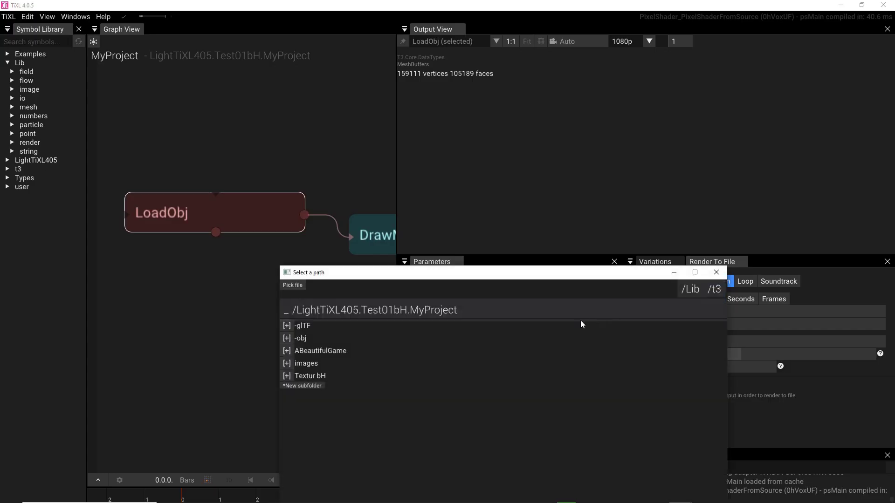
pyautogui.moveTo(373, 282); pyautogui.dragTo(338, 123)
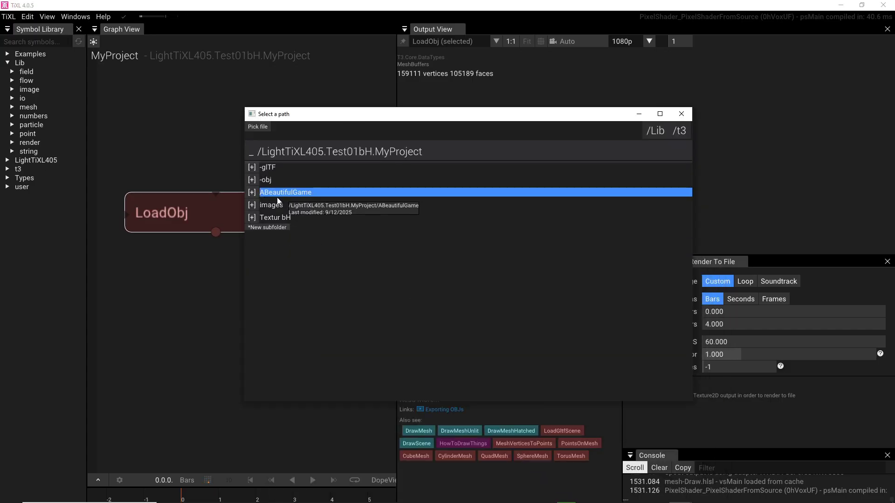
pyautogui.click(264, 180)
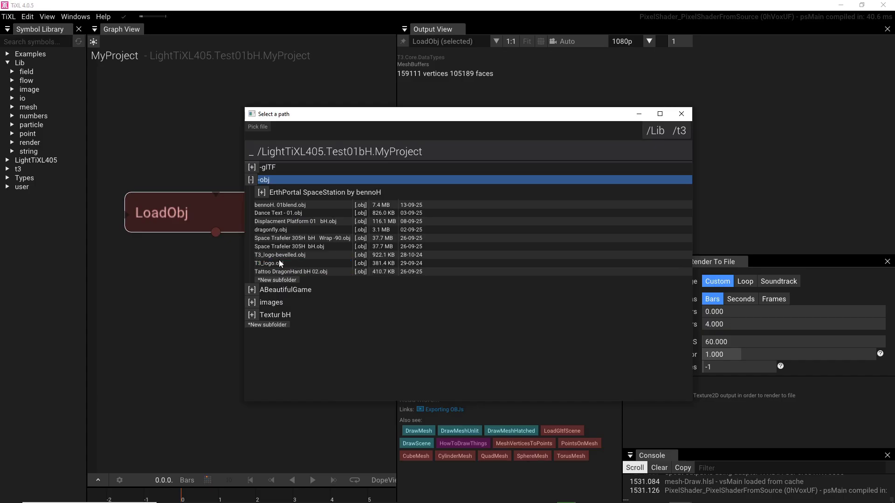
pyautogui.click(288, 215)
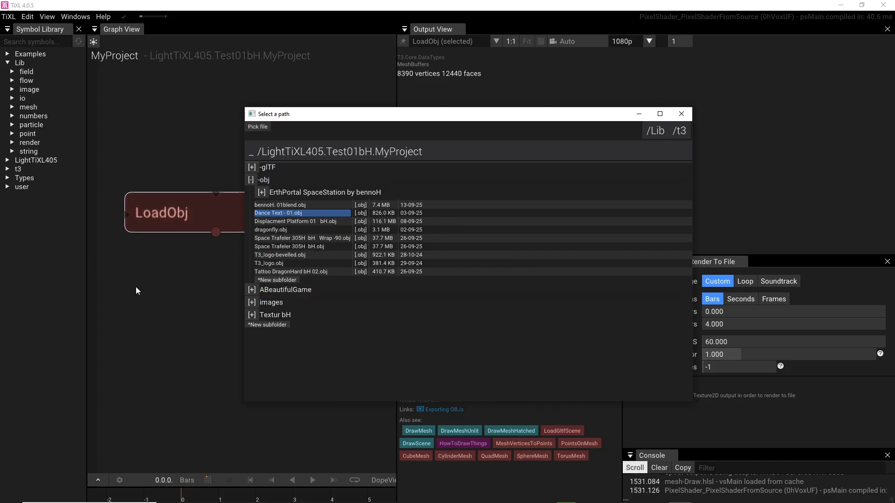
pyautogui.click(680, 114)
# Step: Show the DrawMesh output and examine the whole Dance text model from a suitable viewing angle
pyautogui.click(359, 237)
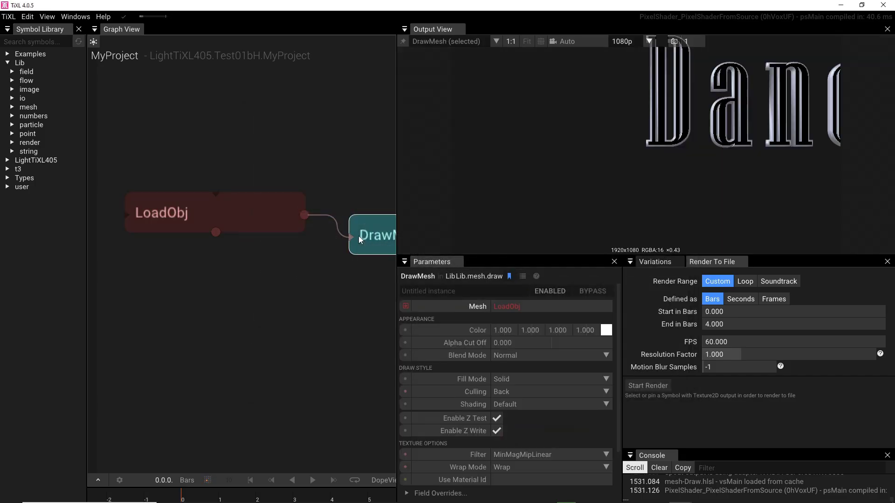
pyautogui.moveTo(683, 125); pyautogui.dragTo(821, 65)
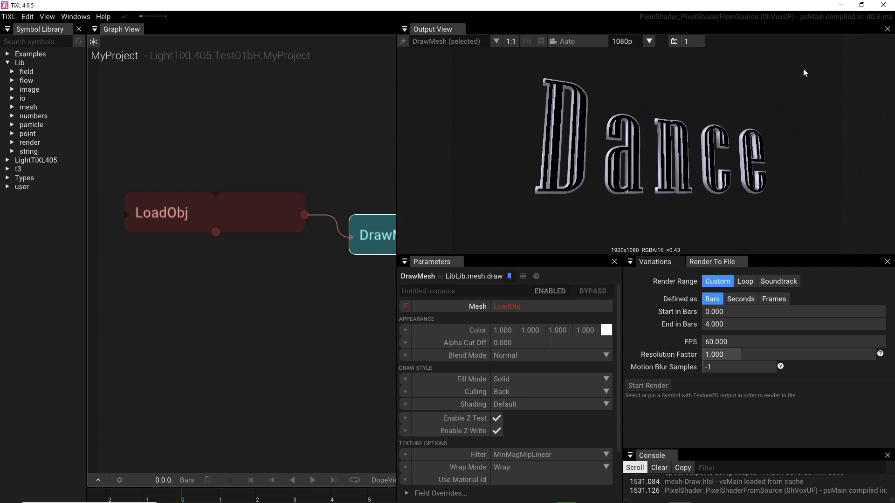
pyautogui.press('f')
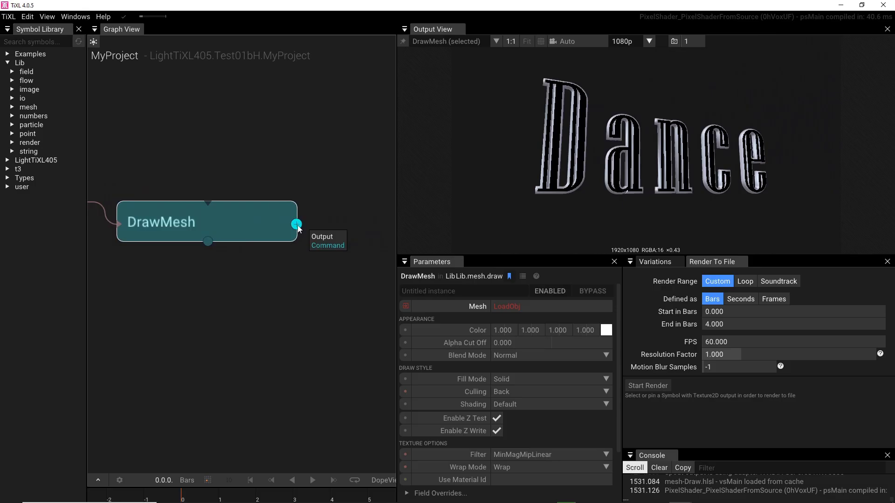
# Step: Connect a SetMaterial operator to the DrawMesh output and feed its BaseColorMap input from a new LoadImage operator
pyautogui.moveTo(296, 224); pyautogui.dragTo(334, 278)
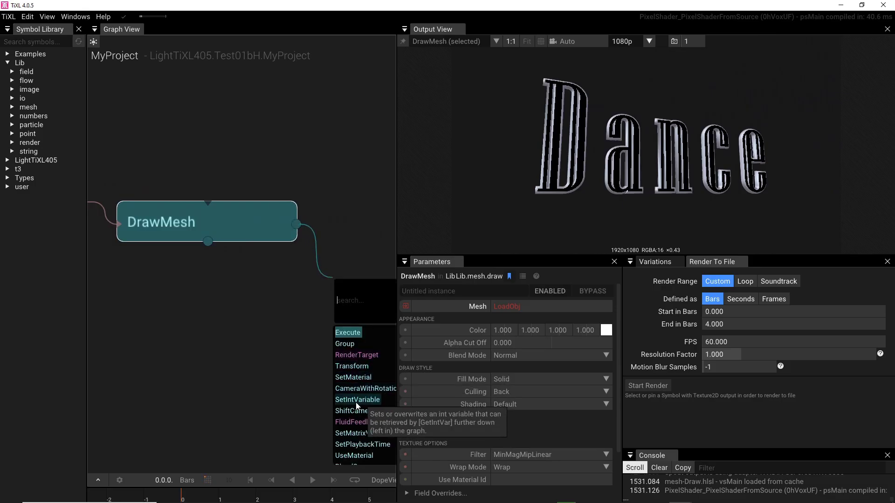
pyautogui.click(353, 378)
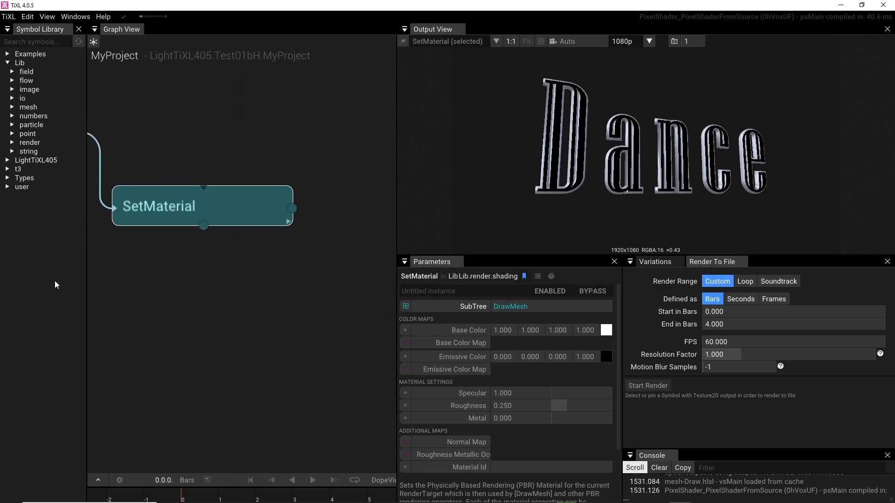
pyautogui.click(405, 344)
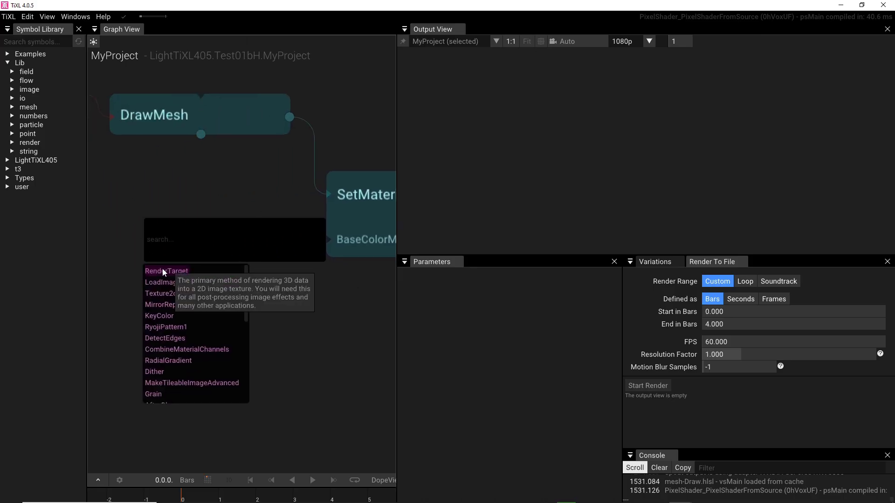
pyautogui.click(162, 282)
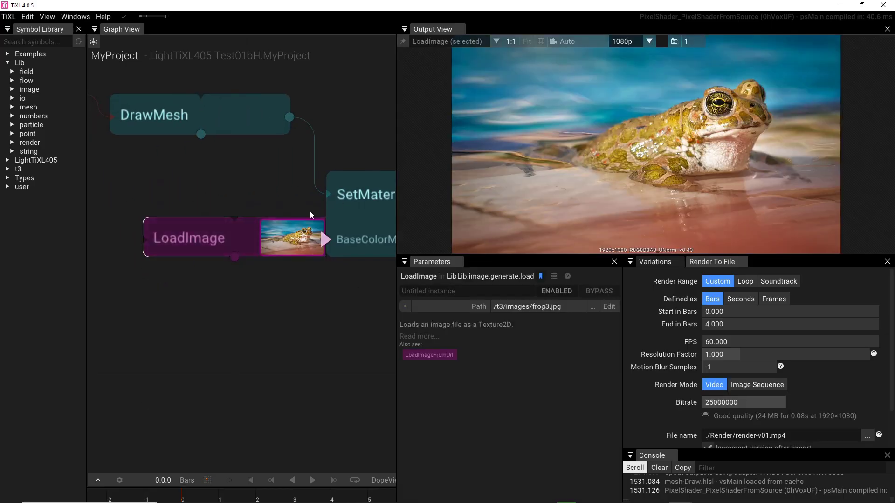
pyautogui.click(354, 206)
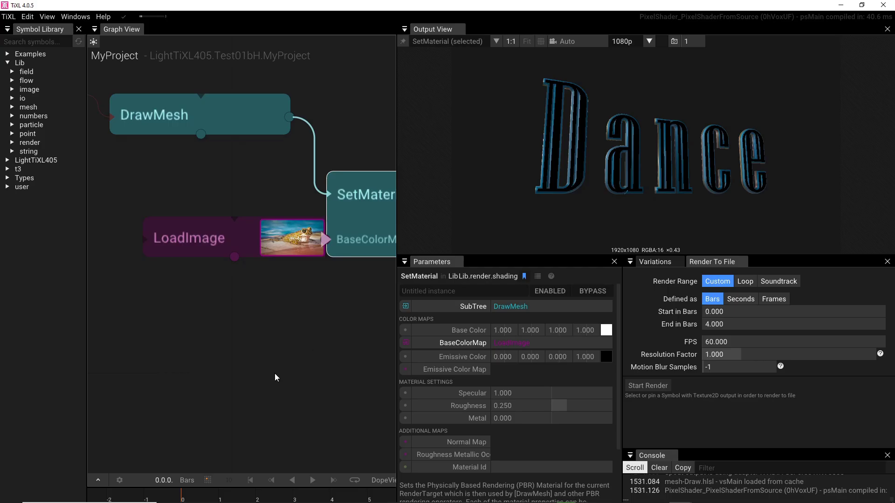
# Step: Check the extended operator graph around SetMaterial and save MyProject
pyautogui.moveTo(275, 373); pyautogui.dragTo(191, 370)
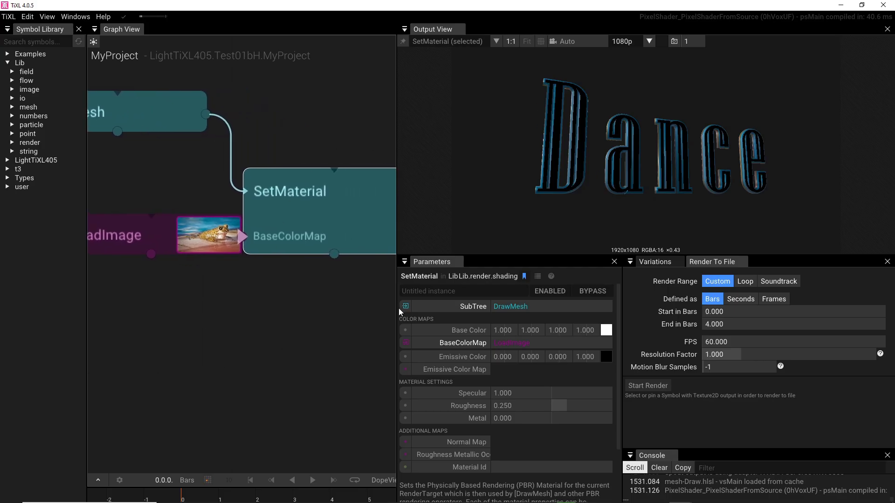
pyautogui.moveTo(274, 389); pyautogui.dragTo(161, 376)
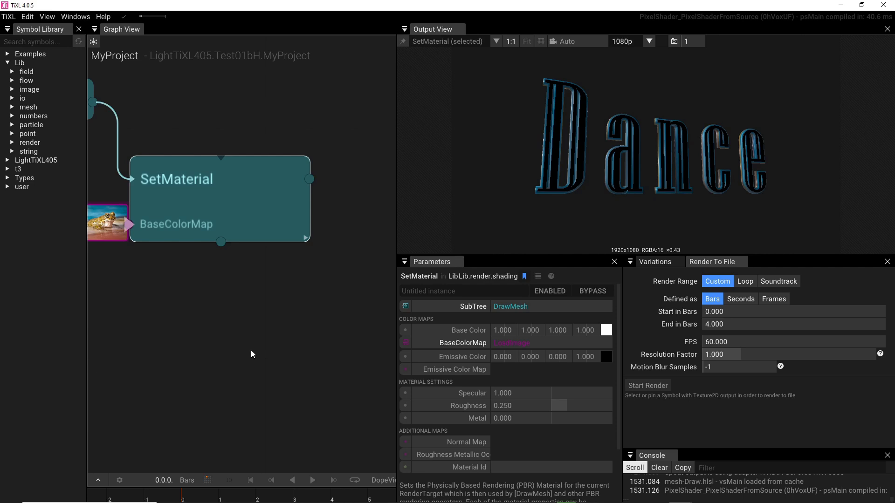
pyautogui.moveTo(251, 351); pyautogui.dragTo(240, 346)
pyautogui.moveTo(217, 88); pyautogui.dragTo(381, 269)
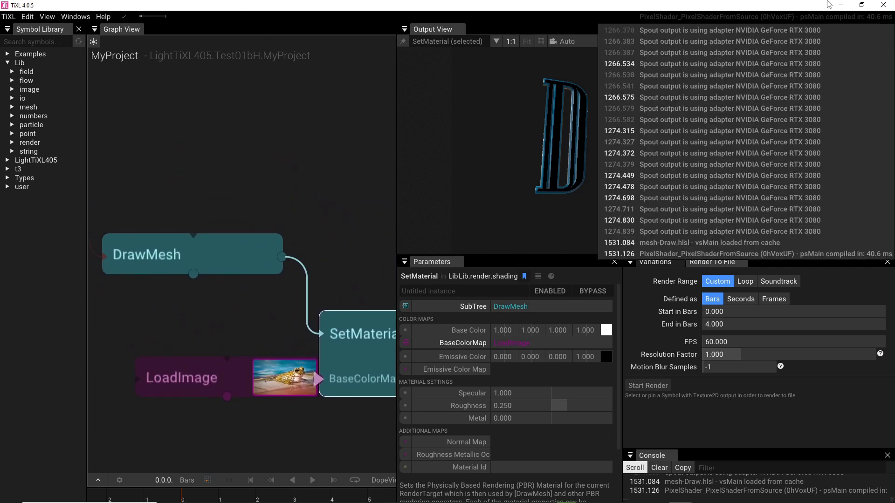
pyautogui.moveTo(303, 168); pyautogui.dragTo(199, 170)
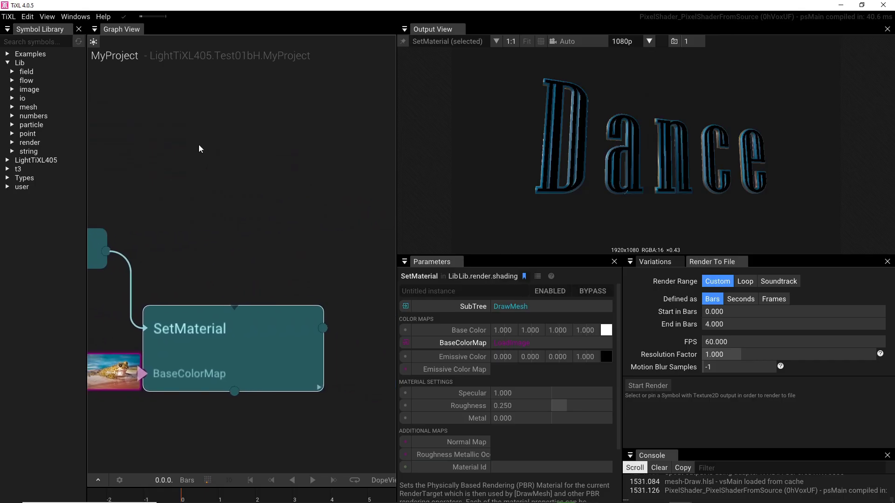
pyautogui.moveTo(289, 142); pyautogui.dragTo(116, 51)
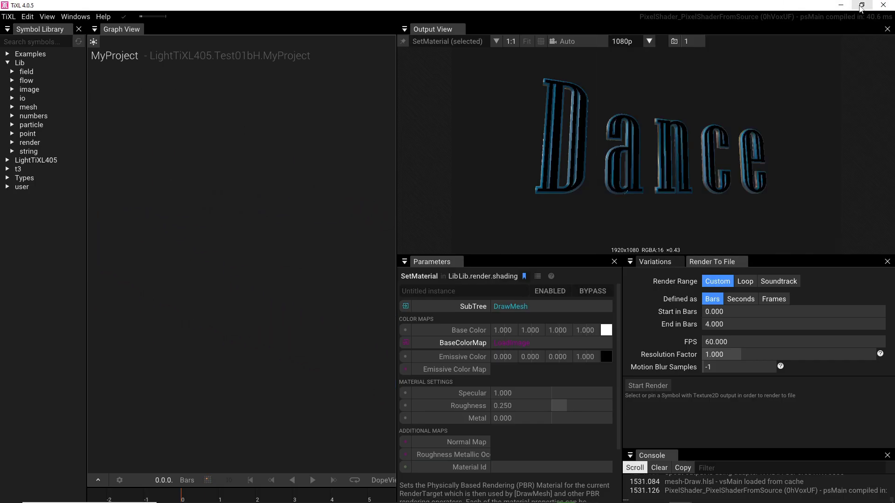
pyautogui.press('f')
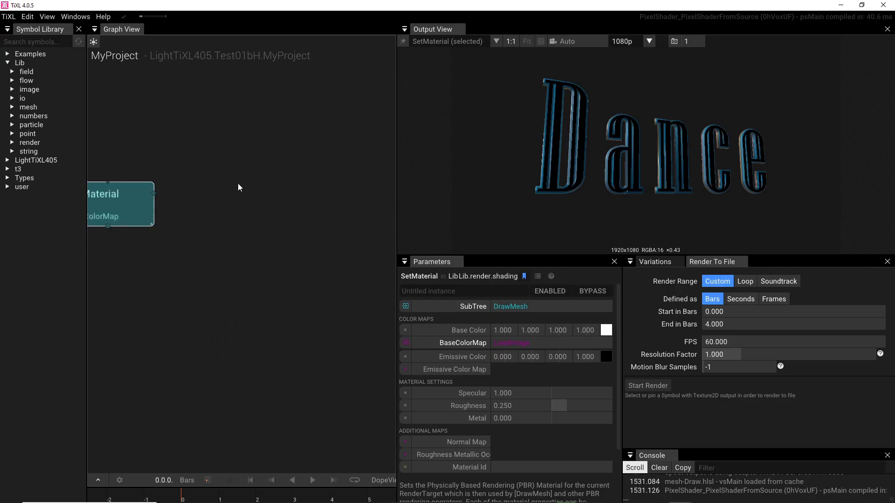
pyautogui.hotkey('ctrl', 's')
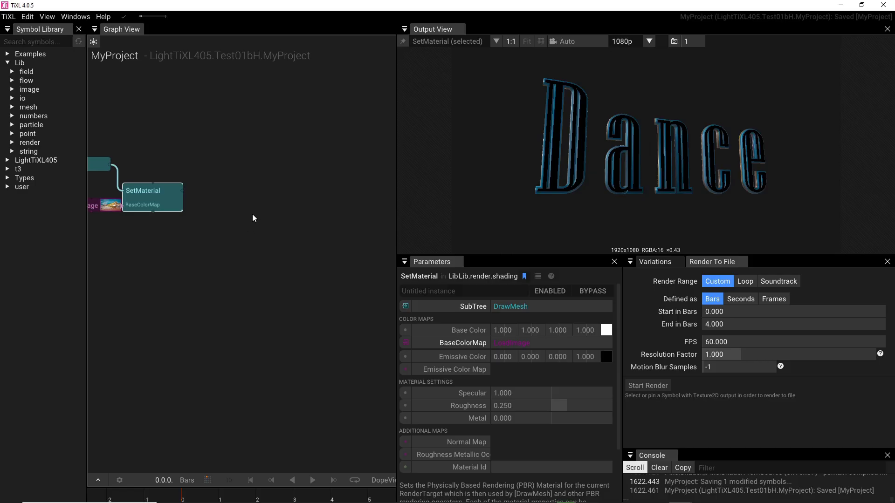
# Step: Shrink the TiXL window, switch to Blender, and examine the displacement torus scene at full window size before shrinking it again
pyautogui.click(862, 5)
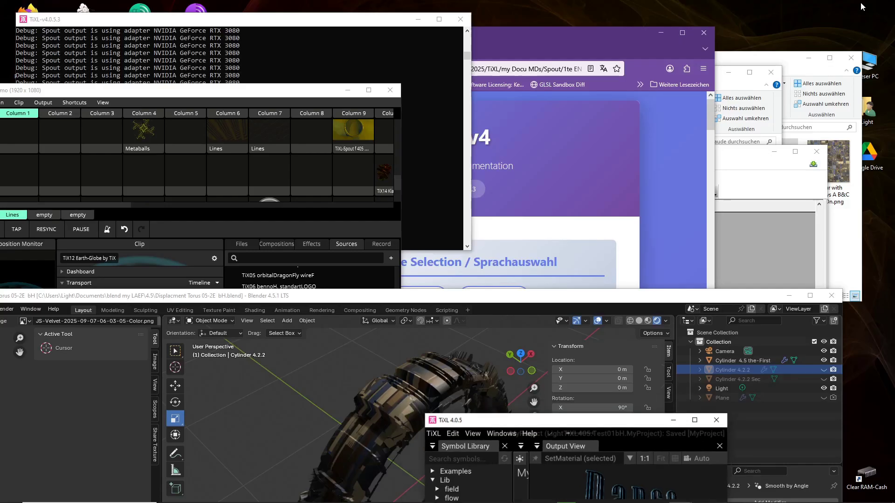
pyautogui.moveTo(515, 297); pyautogui.dragTo(354, 206)
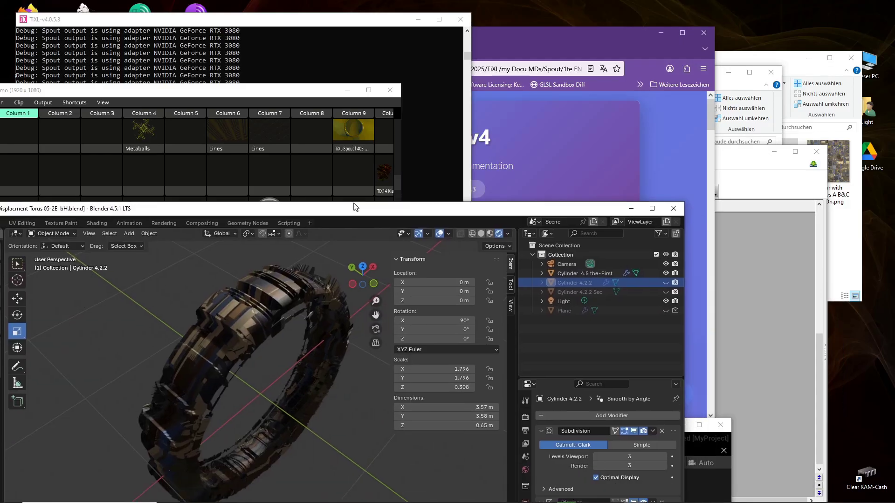
pyautogui.click(325, 96)
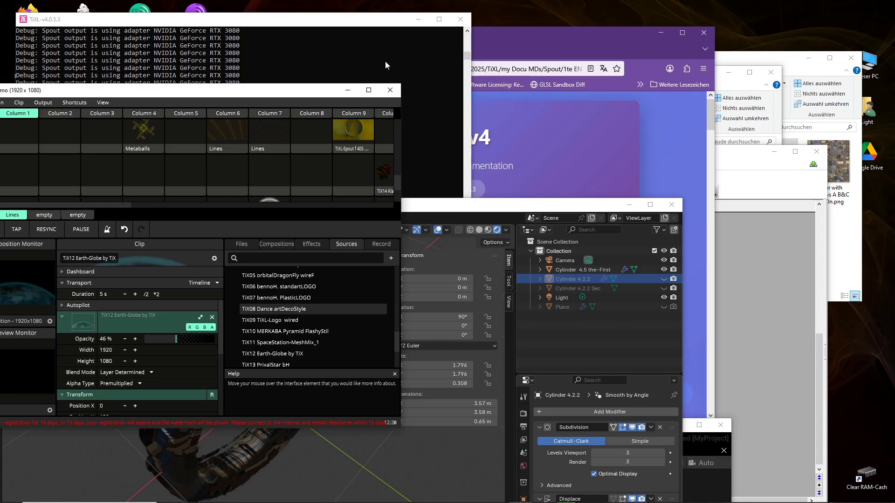
pyautogui.click(650, 205)
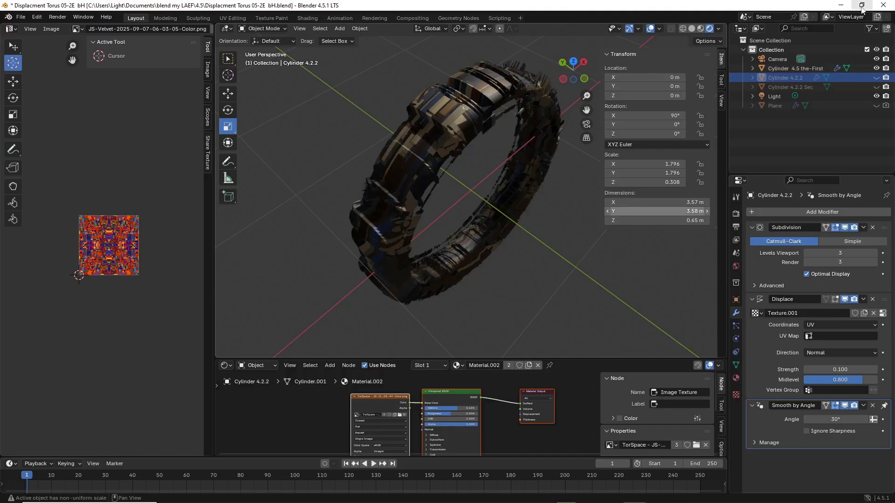
pyautogui.click(861, 5)
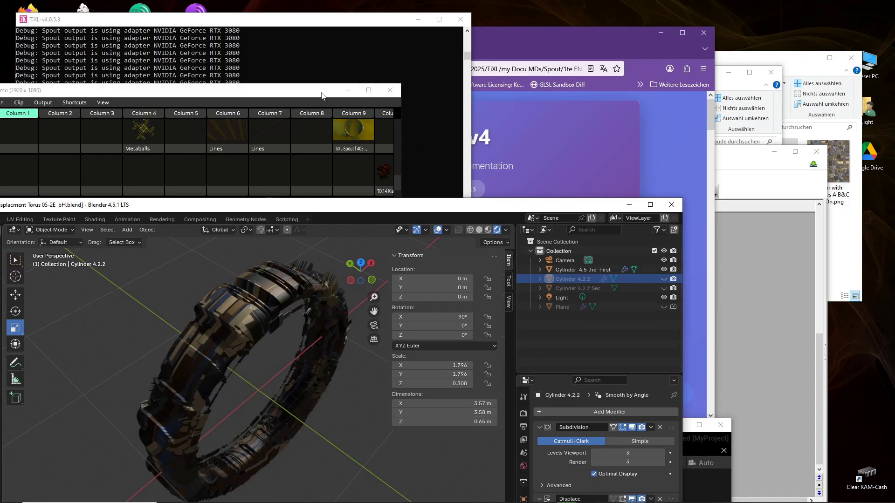
# Step: Switch to Resolume Arena, view the native Spout demo composition at full size, and shrink its window again
pyautogui.click(322, 96)
pyautogui.click(369, 90)
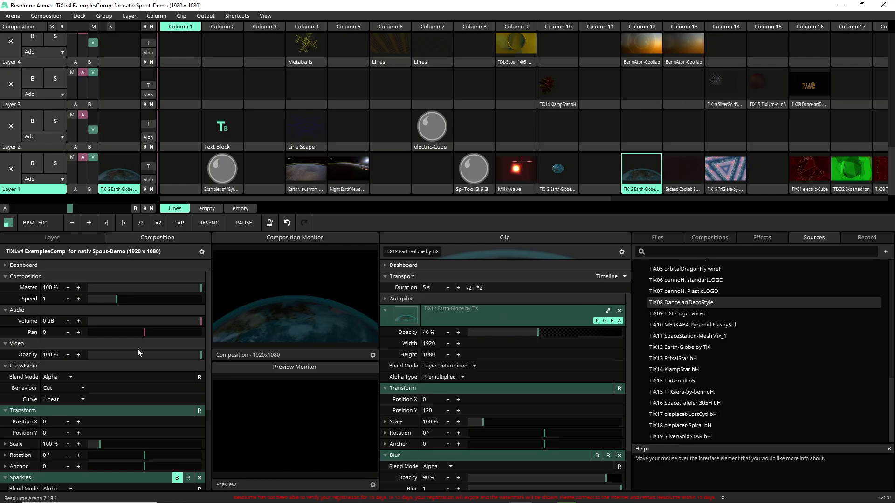
pyautogui.doubleClick(398, 10)
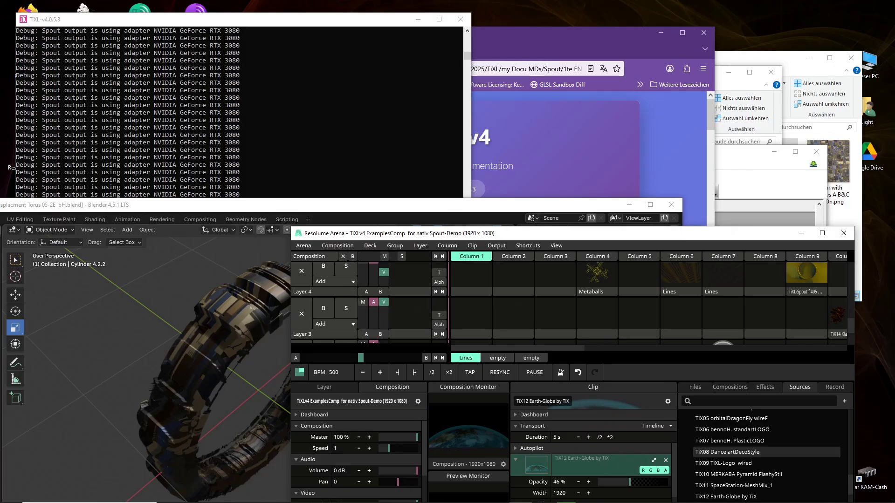
# Step: Return to TiXL at full window size and show the output of the RenderTarget operator
pyautogui.moveTo(483, 502)
pyautogui.moveTo(680, 494)
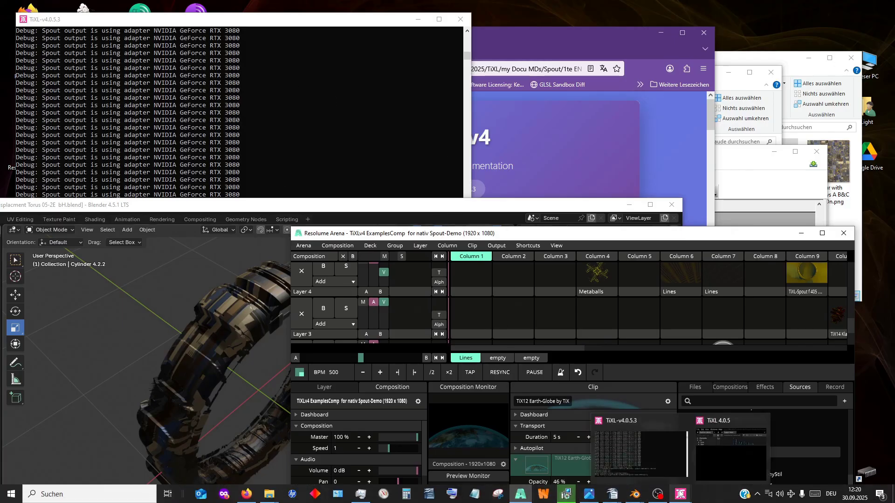
pyautogui.click(701, 476)
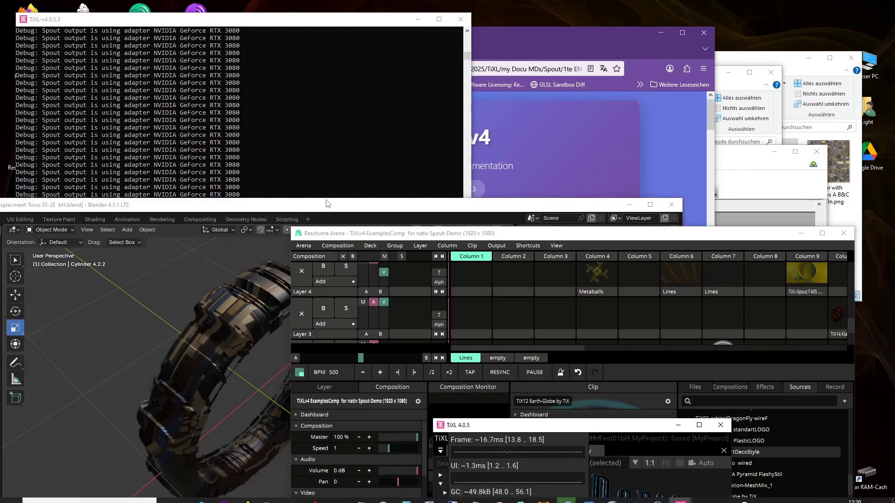
pyautogui.moveTo(606, 502)
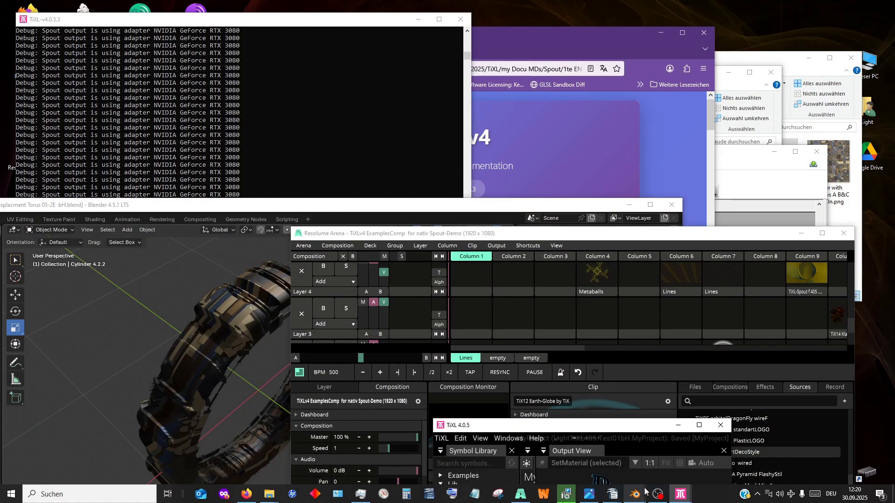
pyautogui.click(699, 425)
pyautogui.moveTo(132, 125); pyautogui.dragTo(347, 166)
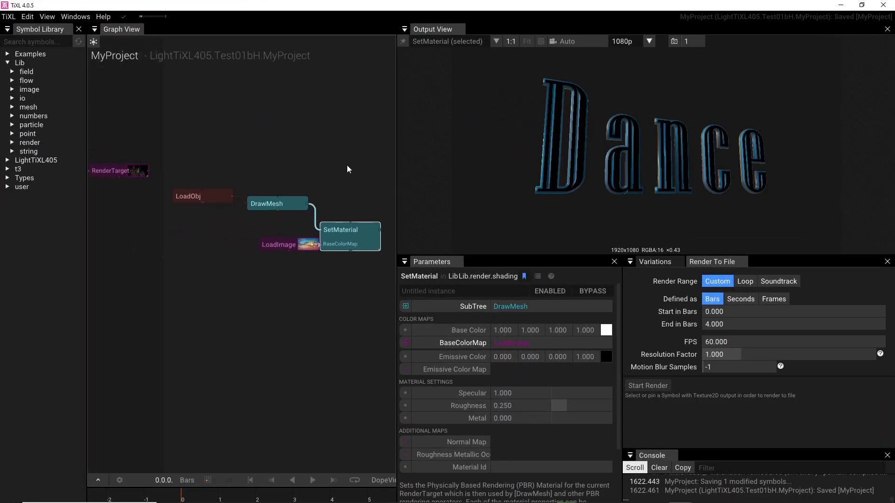
pyautogui.click(136, 176)
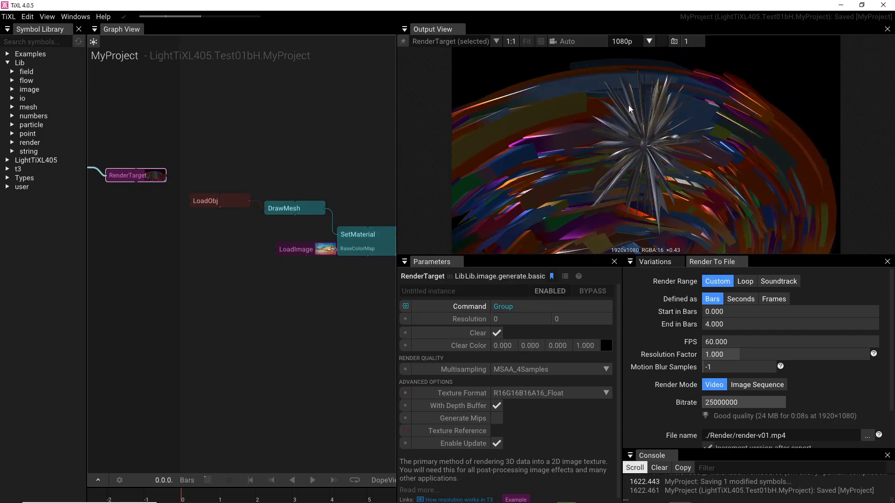
# Step: Switch to Resolume Arena at full size and preview the Layer 1 clips TiX15 TriGiera, TiX01 electric-Cube and TiX02 Ikoshadron
pyautogui.moveTo(683, 17)
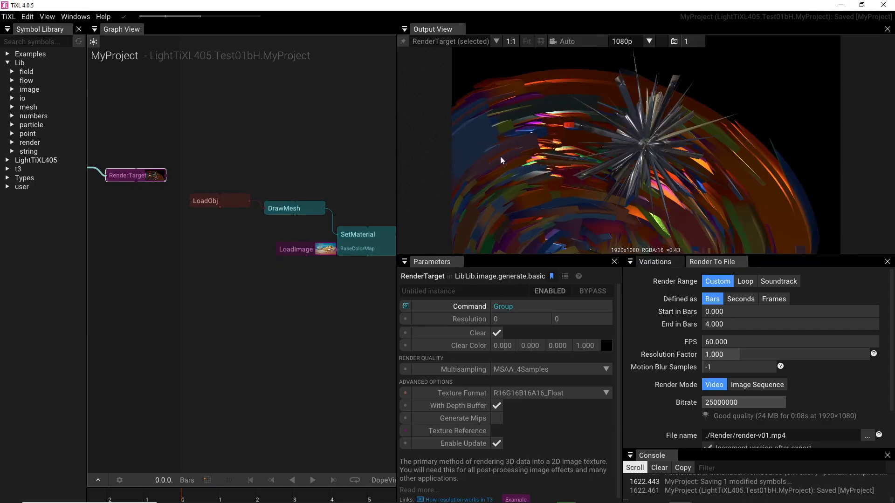
pyautogui.click(862, 5)
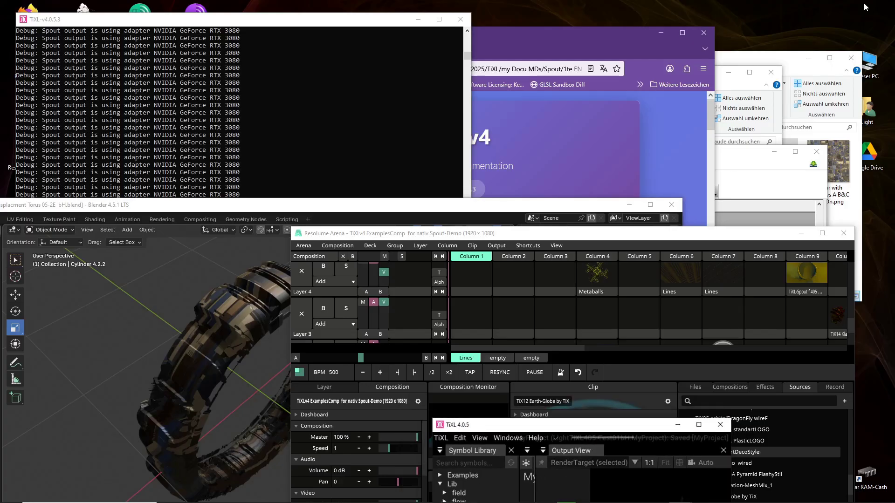
pyautogui.click(822, 233)
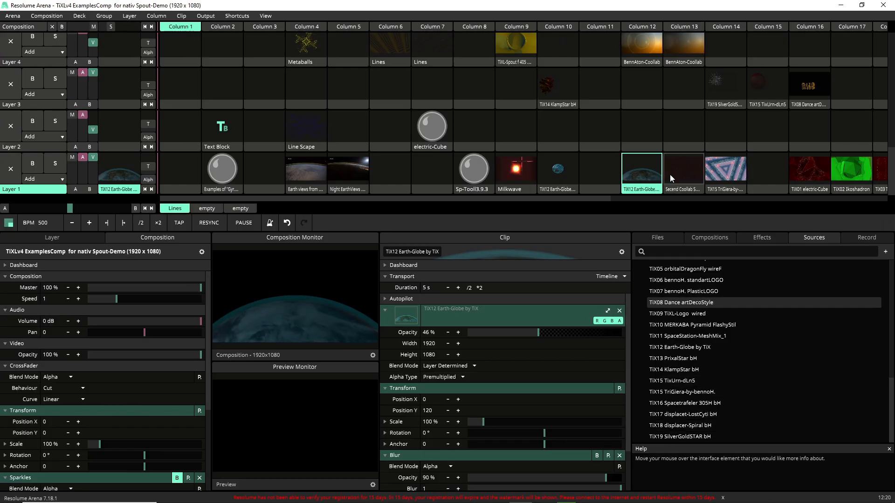
pyautogui.click(715, 175)
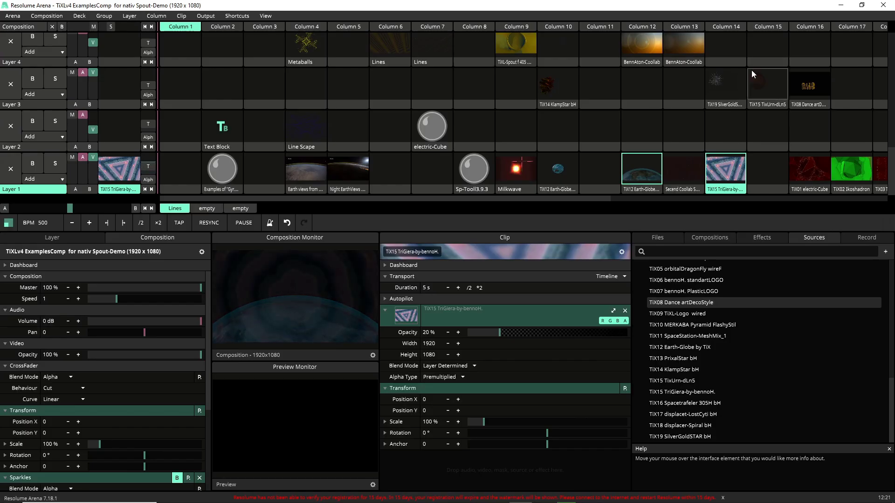
pyautogui.click(844, 83)
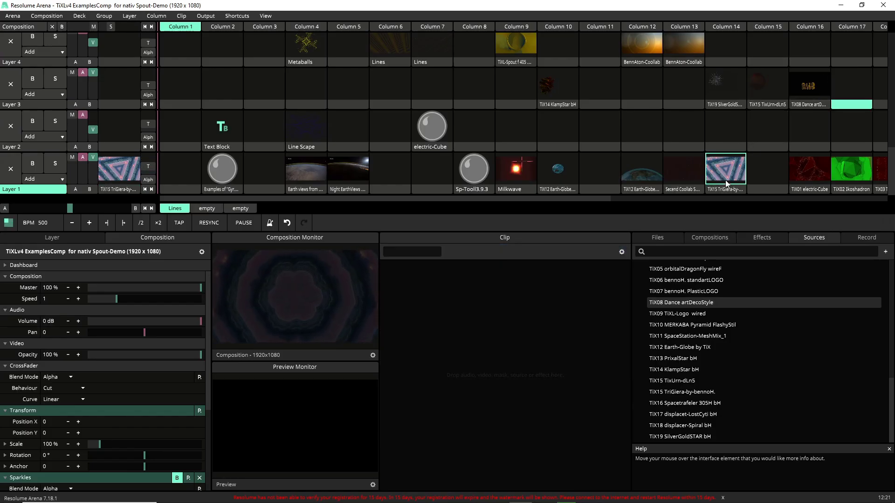
pyautogui.click(803, 167)
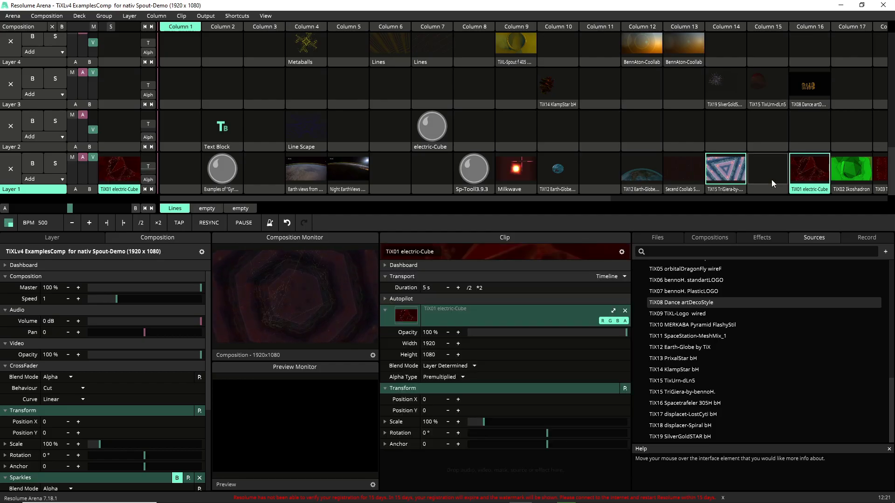
pyautogui.click(859, 167)
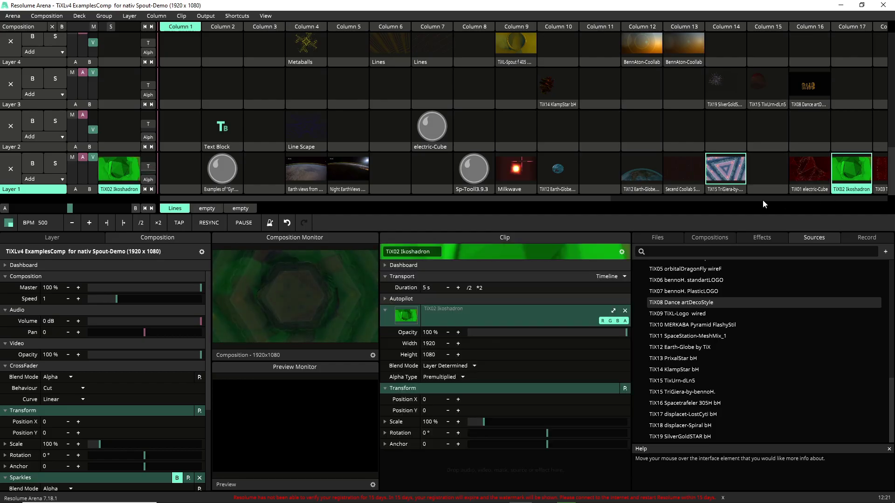
# Step: Preview the Layer 1 clips TiX03 TriGo nal Cube, TiX05 orbitalDragonFly, TiX06 standartLOGO and TiX07 PlasticLOGO in turn
pyautogui.moveTo(586, 197); pyautogui.dragTo(709, 193)
pyautogui.click(695, 175)
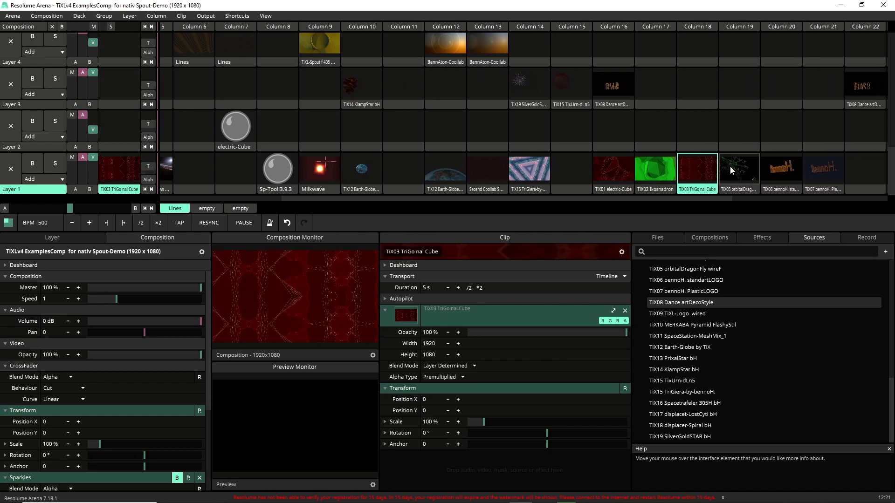
pyautogui.click(731, 167)
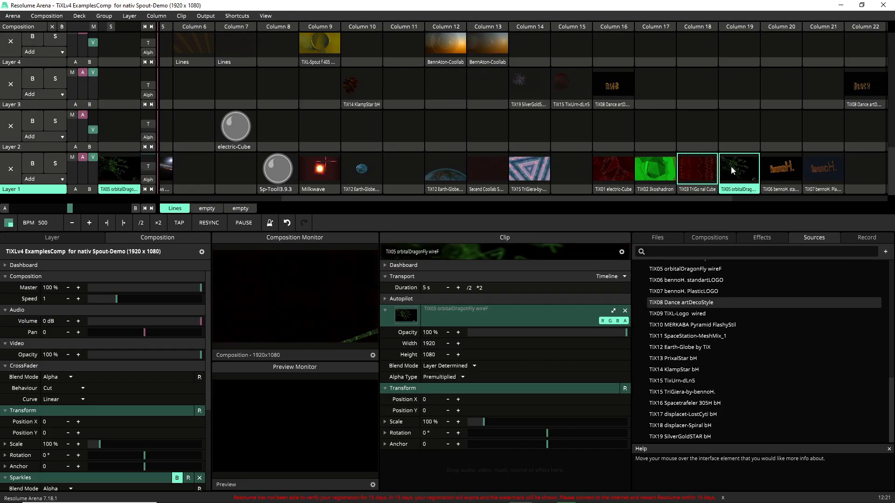
pyautogui.click(773, 172)
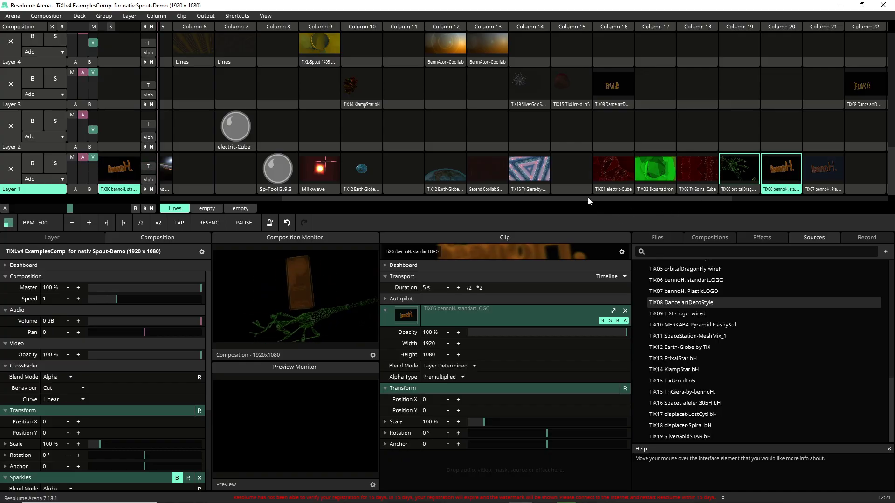
pyautogui.moveTo(588, 197); pyautogui.dragTo(754, 189)
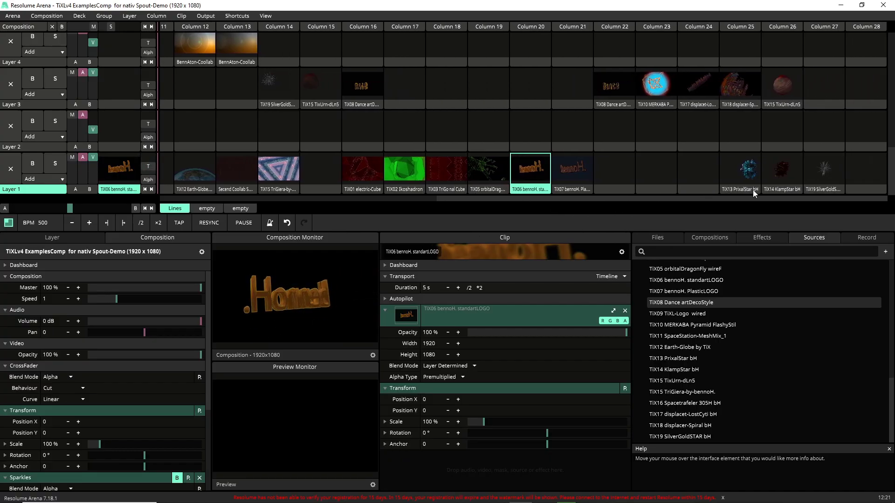
pyautogui.click(572, 173)
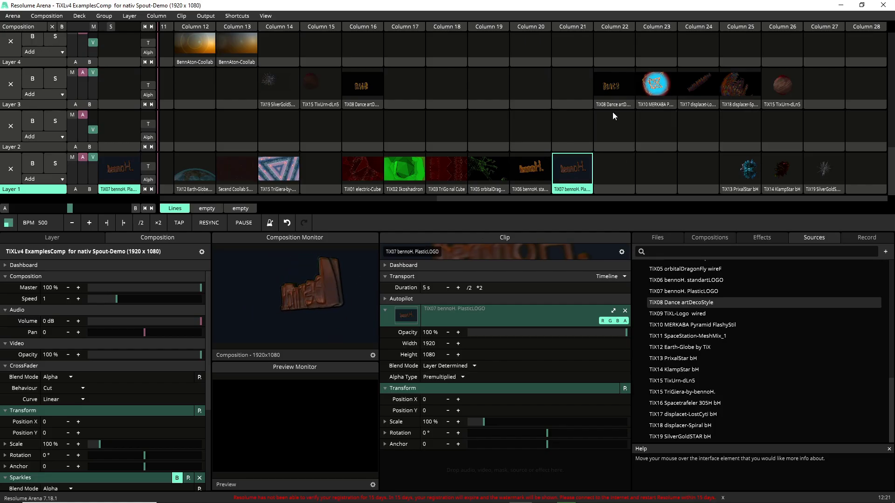
# Step: Preview TiX13 PrixalStar on Layer 1, plus TiX10 MERKABA Pyramid, TiX17 displacet-LostCyti and TiX15 TixUrn-dLn5 on Layer 3
pyautogui.click(753, 180)
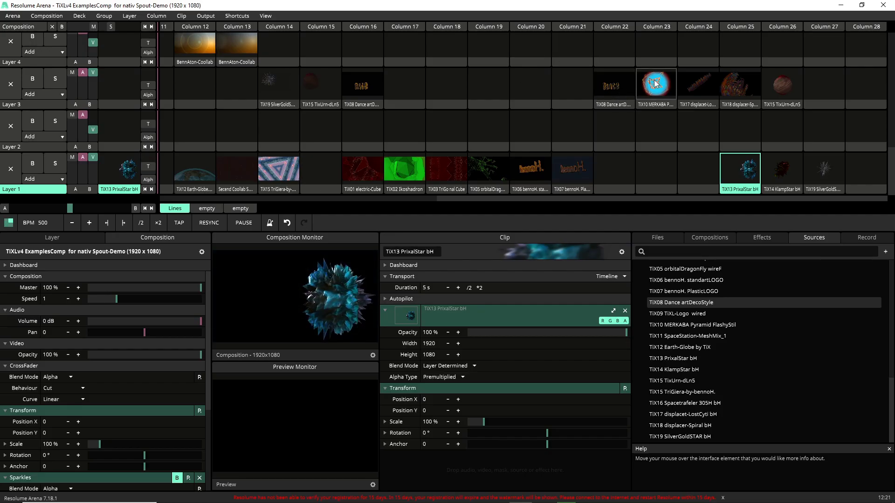
pyautogui.click(654, 83)
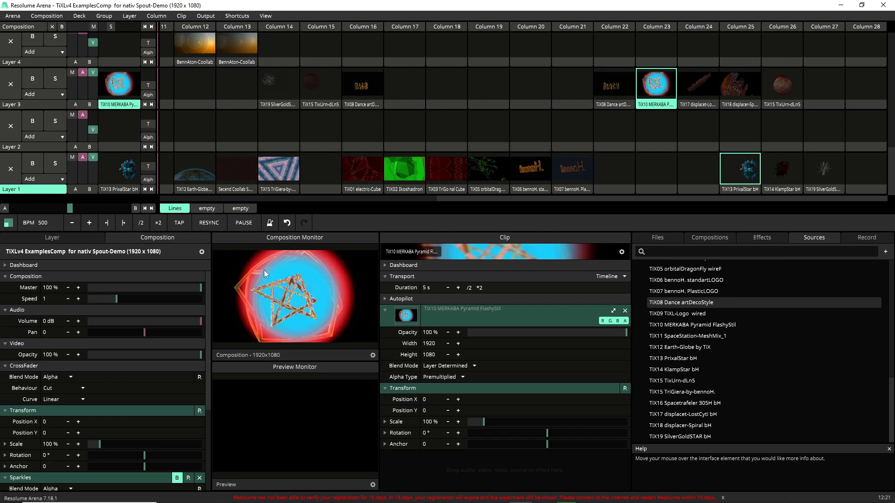
pyautogui.click(693, 88)
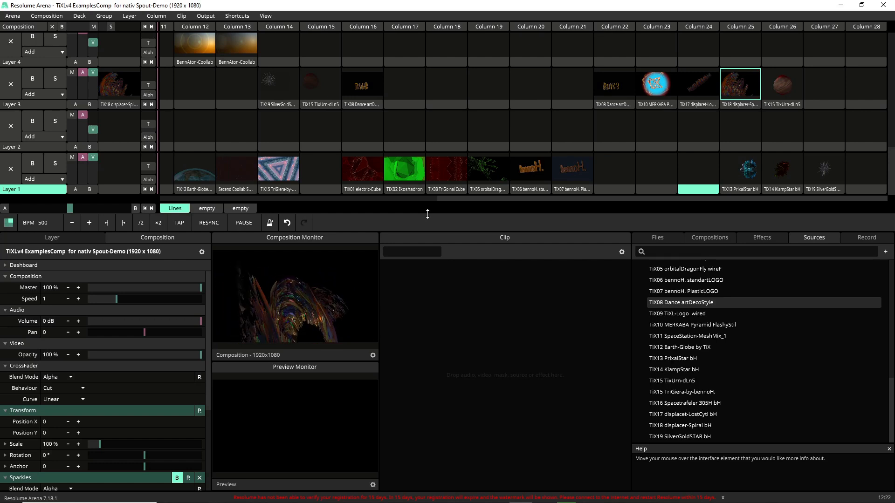
pyautogui.click(779, 85)
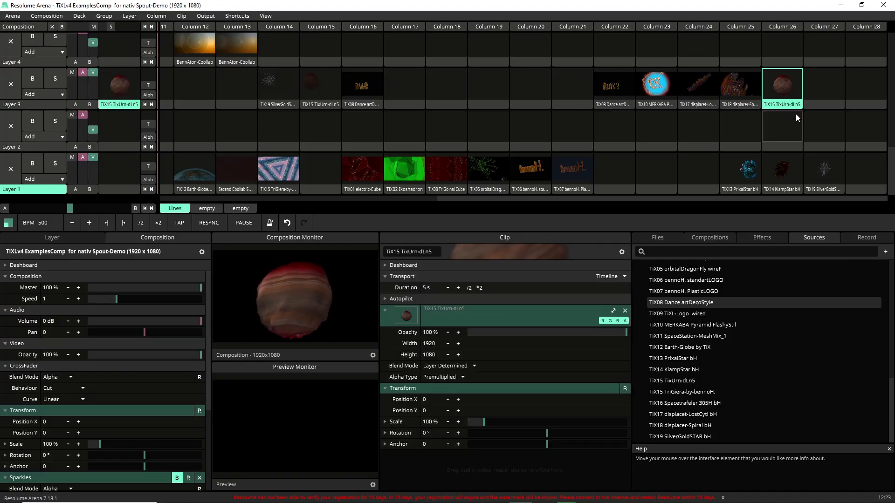
# Step: Preview TiX19 SilverGoldSTAR on Layer 1, clear Layer 3 with an empty slot, and play TiX14 KlampStar and TiX13 PrixalStar on Layer 1
pyautogui.click(824, 175)
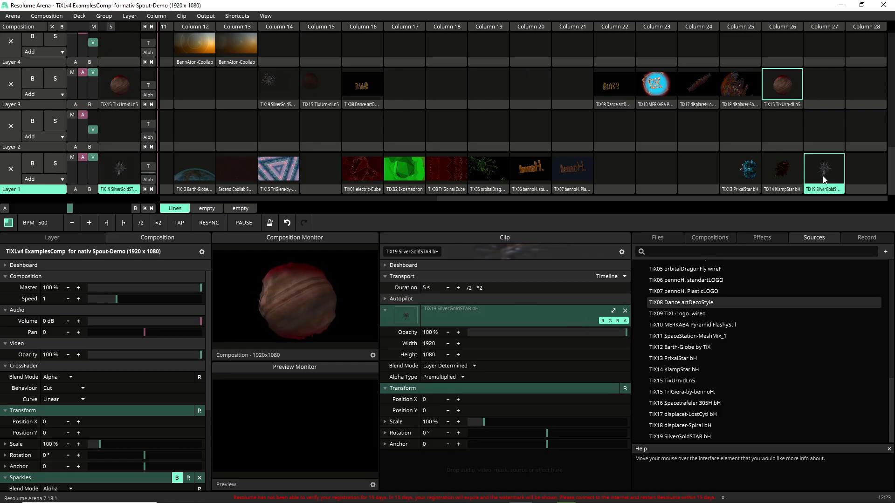
pyautogui.click(818, 100)
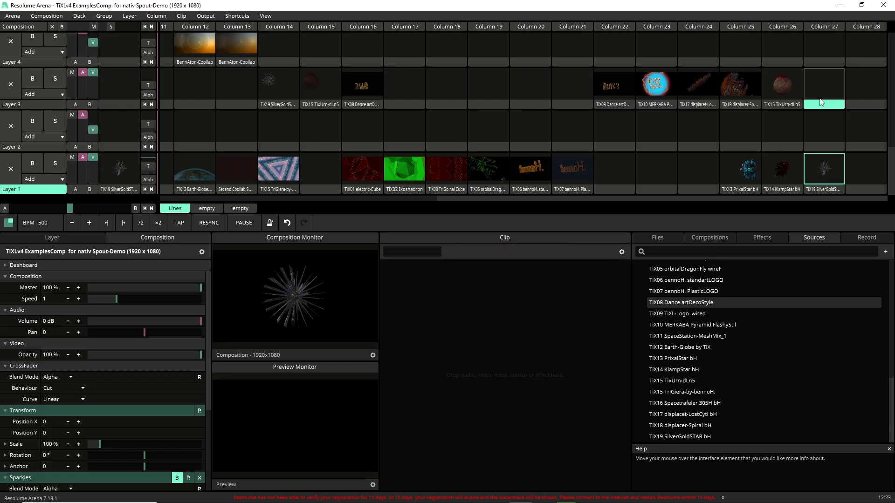
pyautogui.click(780, 173)
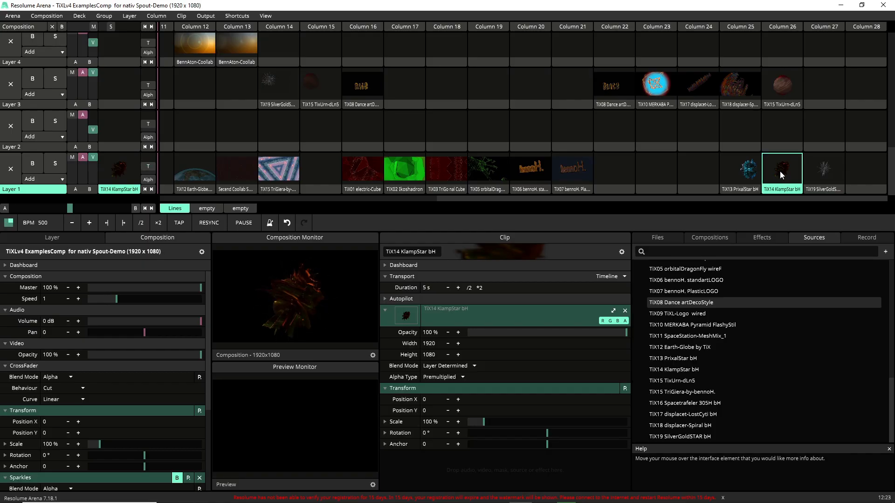
pyautogui.click(745, 171)
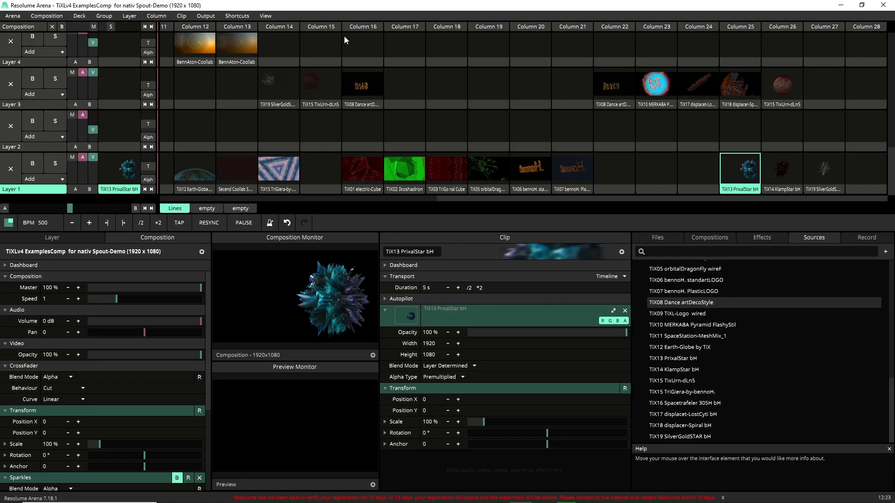
# Step: Launch all clips of Column 14 together to play them as one layered composition
pyautogui.scroll(2, 345, 53)
pyautogui.scroll(-2, 345, 53)
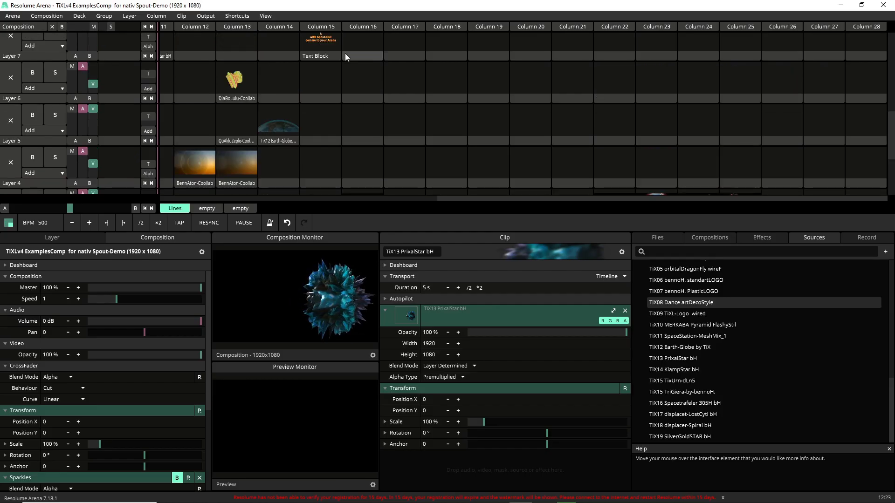
pyautogui.click(281, 29)
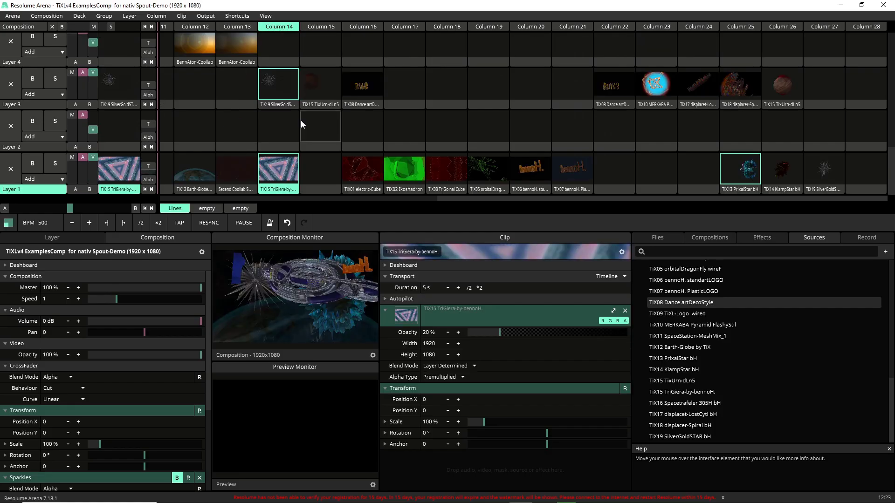